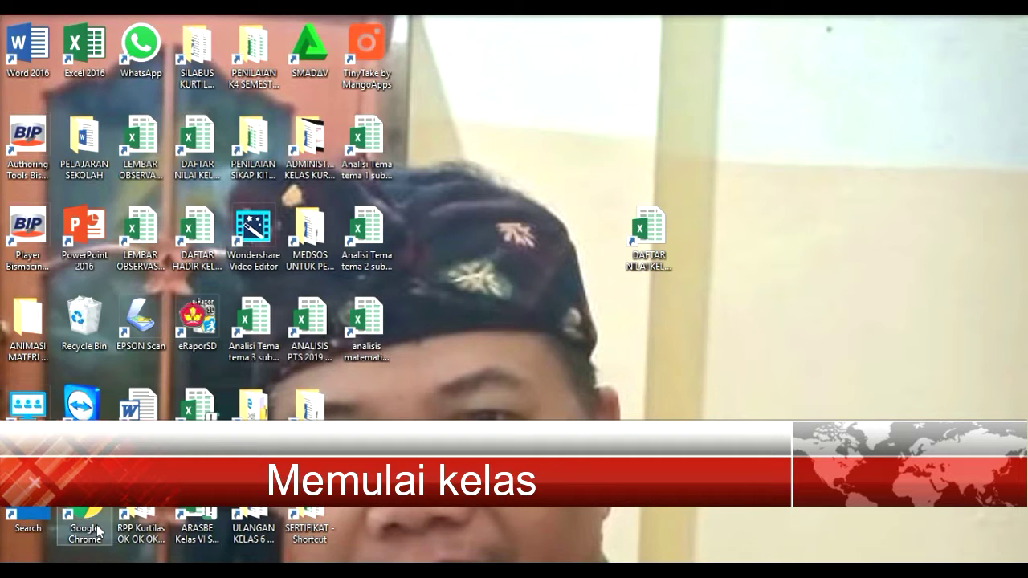
- Launch Chrome, search for Google Classroom and sign in with the saved account and password
double_click(90, 522)
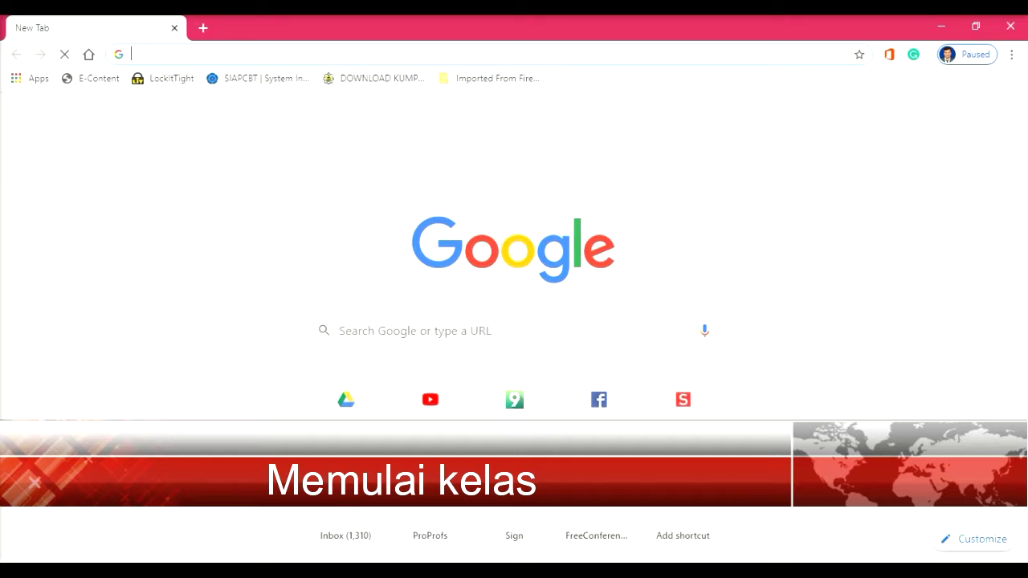
text(google)
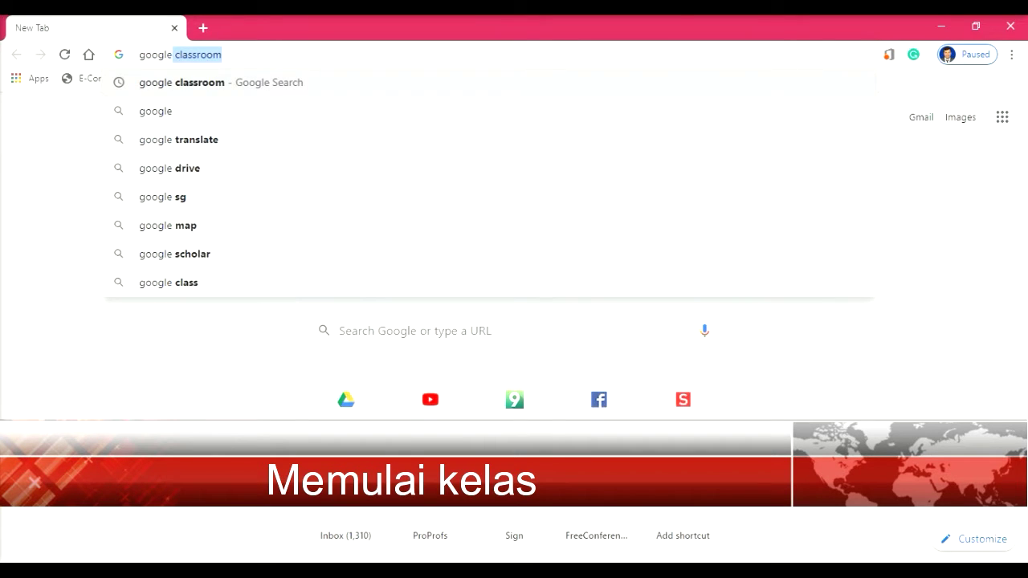
key(Return)
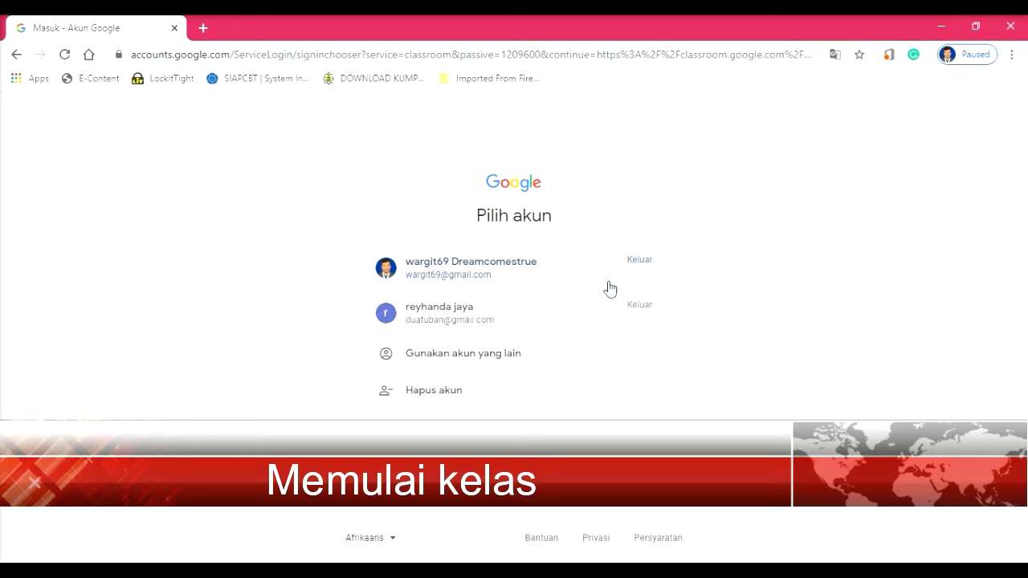
click(485, 276)
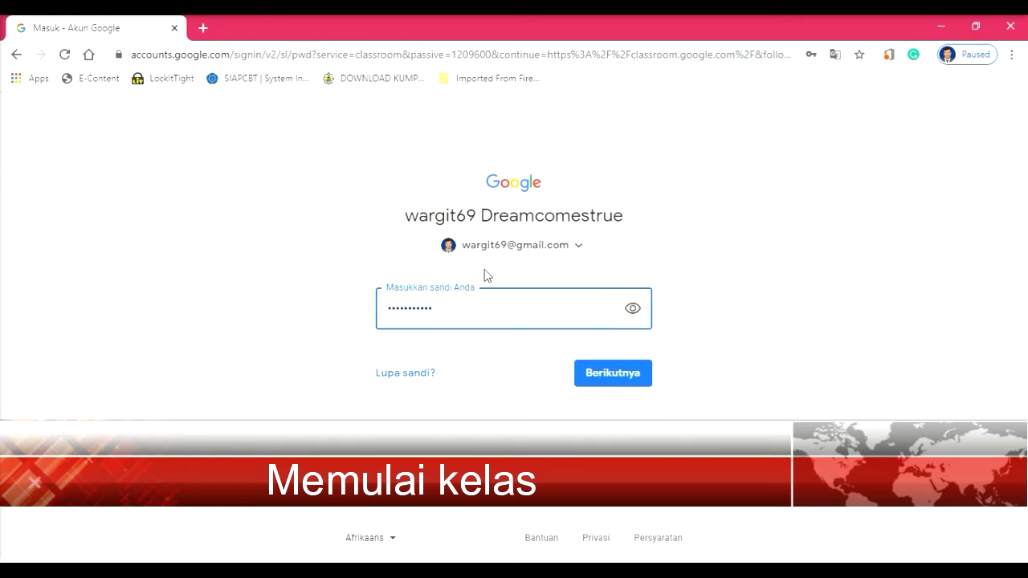
click(613, 373)
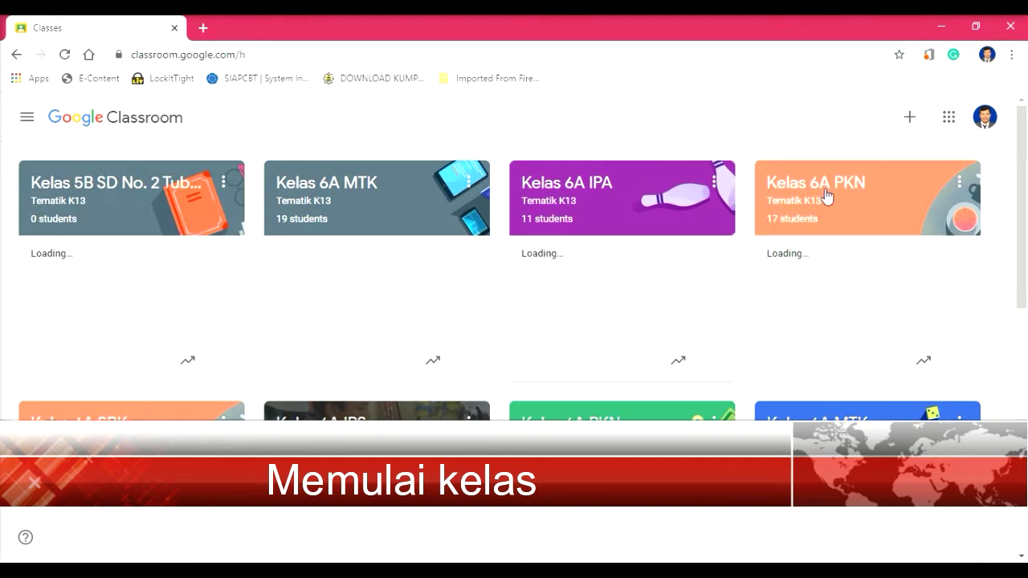
- Start creating a new class and accept the school-use notice
click(910, 122)
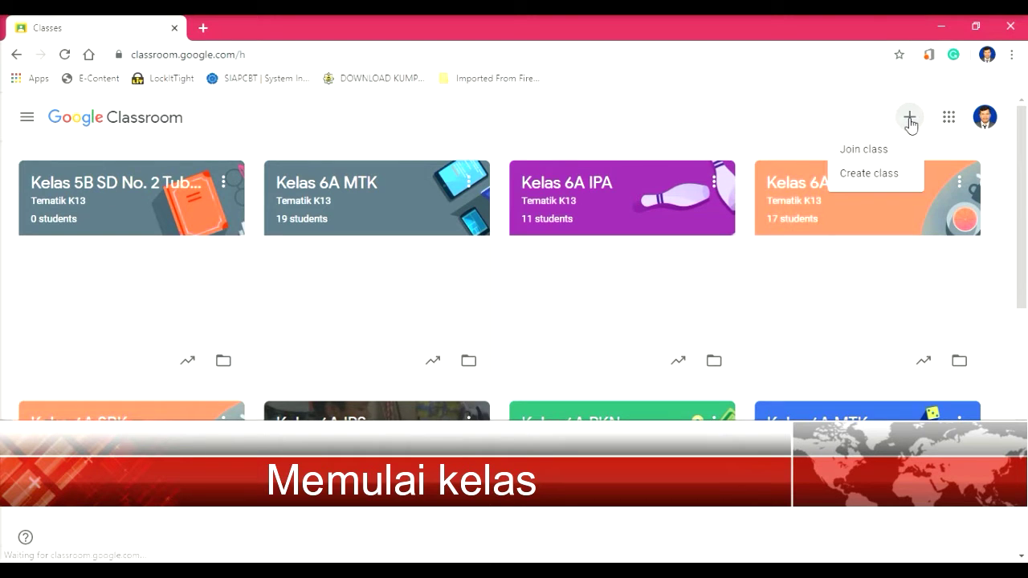
click(875, 175)
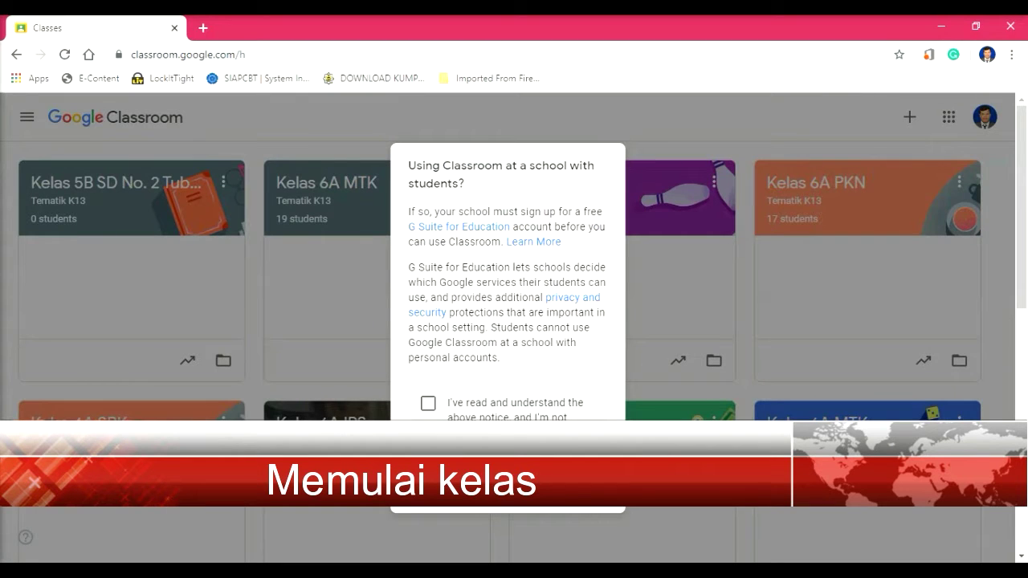
click(428, 404)
click(598, 500)
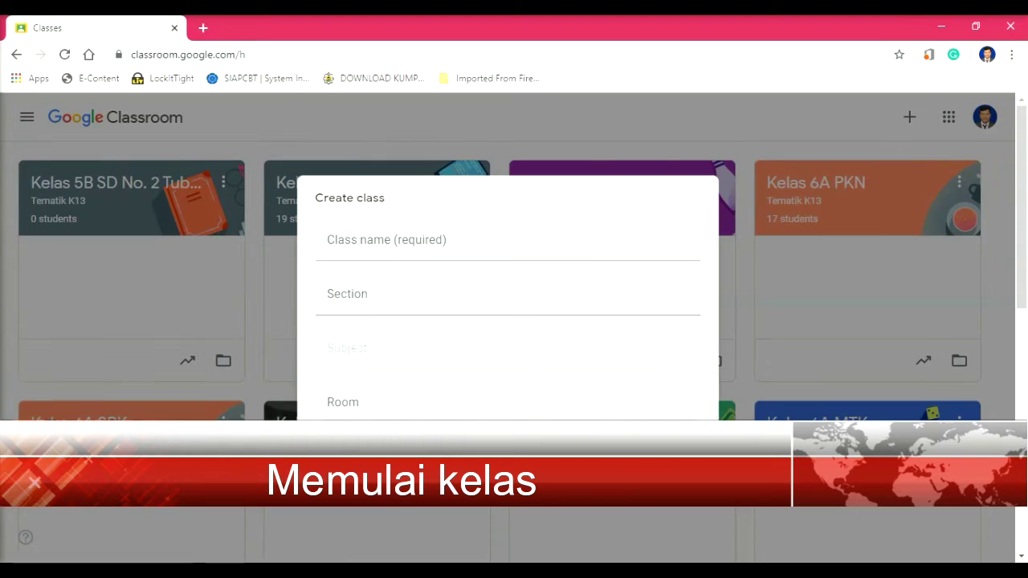
- Create class 'Kelas 1A SD No 2 Tuban' with section Tematik K13, subject PKN, room 1A
click(358, 238)
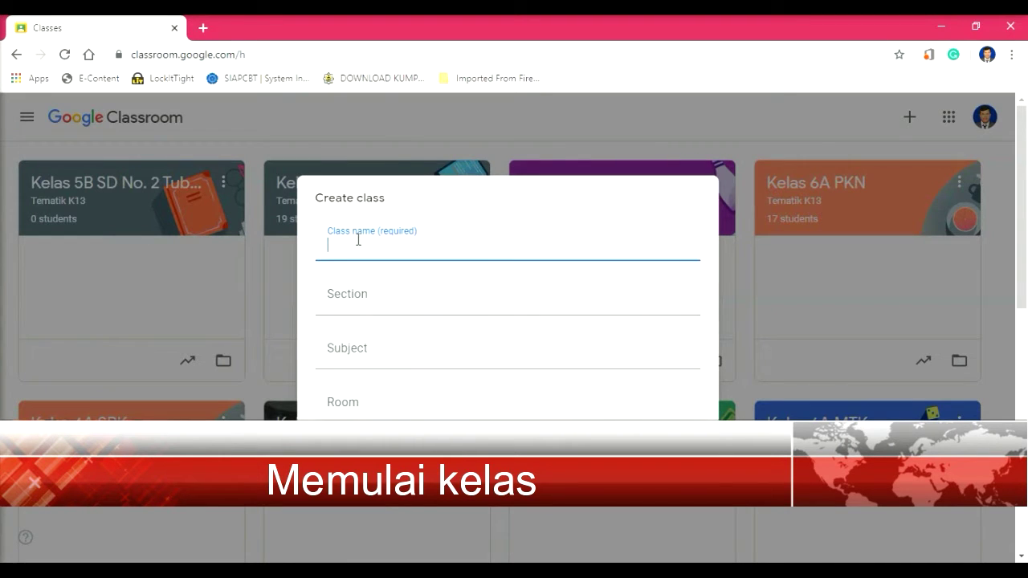
text(Kelas 1A SD No 2 Tuban)
click(350, 303)
text(Tematik K13)
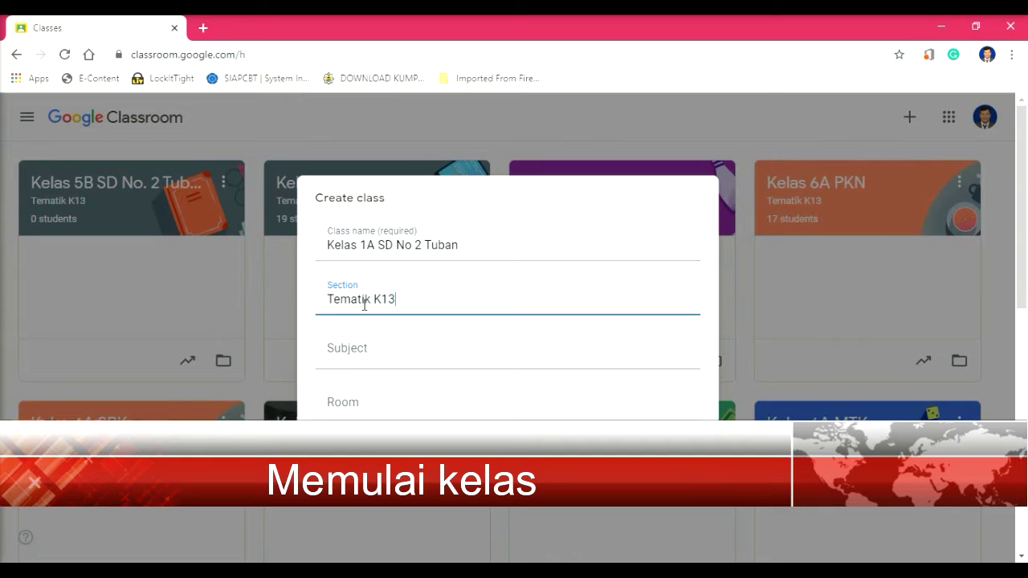
click(378, 356)
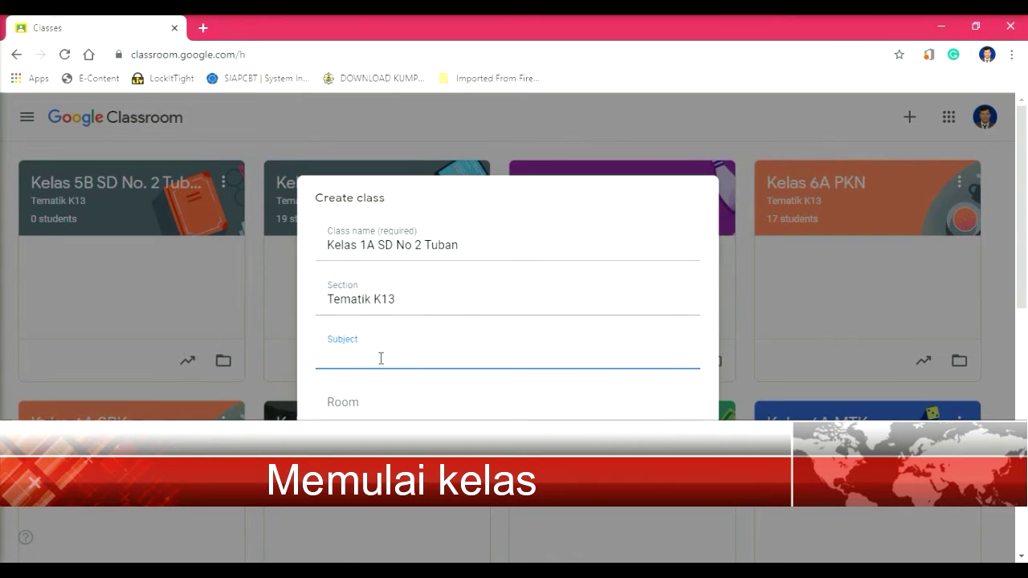
text(PKN)
click(382, 411)
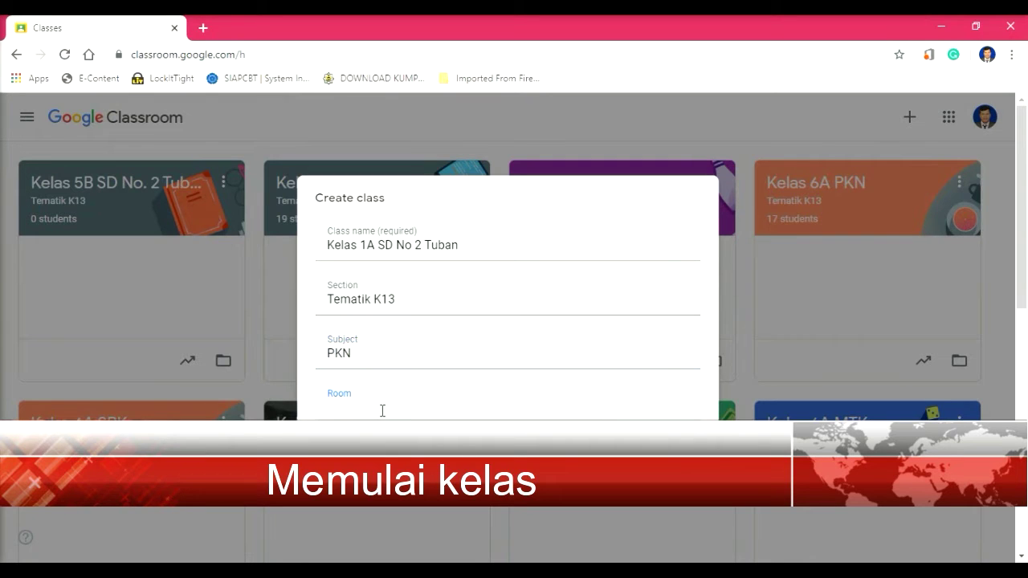
text(1A)
key(Return)
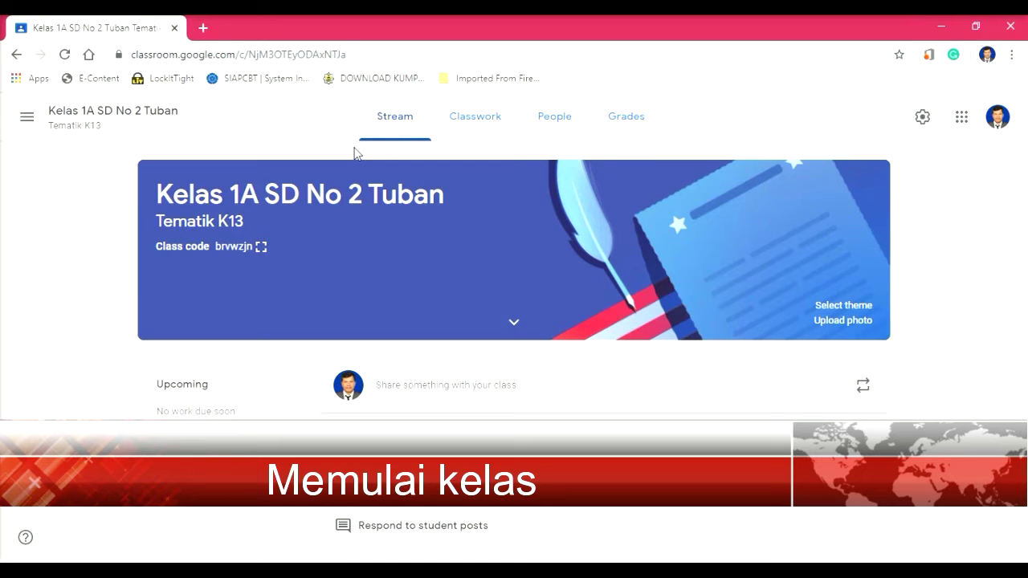
- On Classwork, draft a Material titled 'Hak dan kewajiban' with description 'Bacalah materi'
click(481, 126)
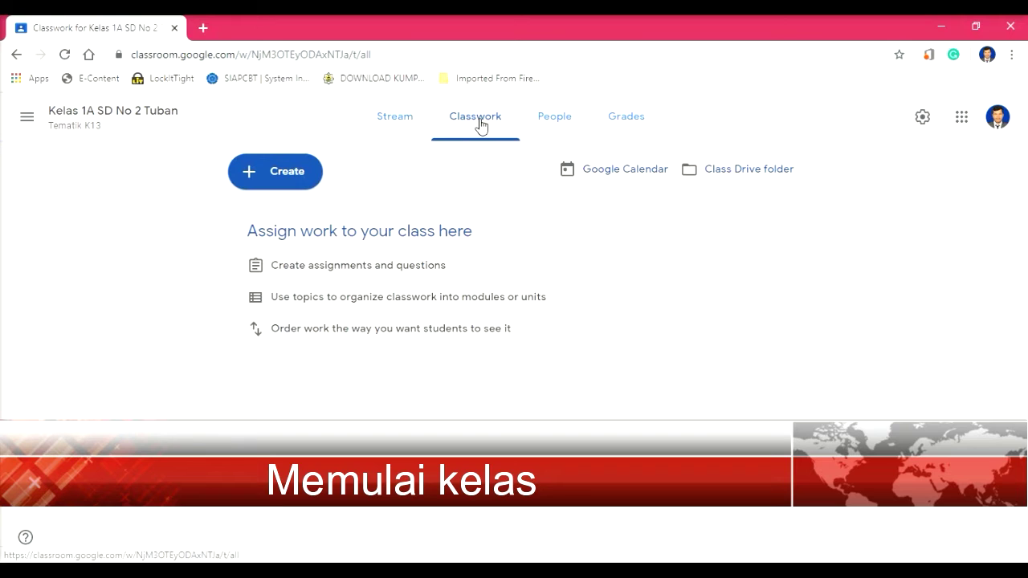
click(291, 184)
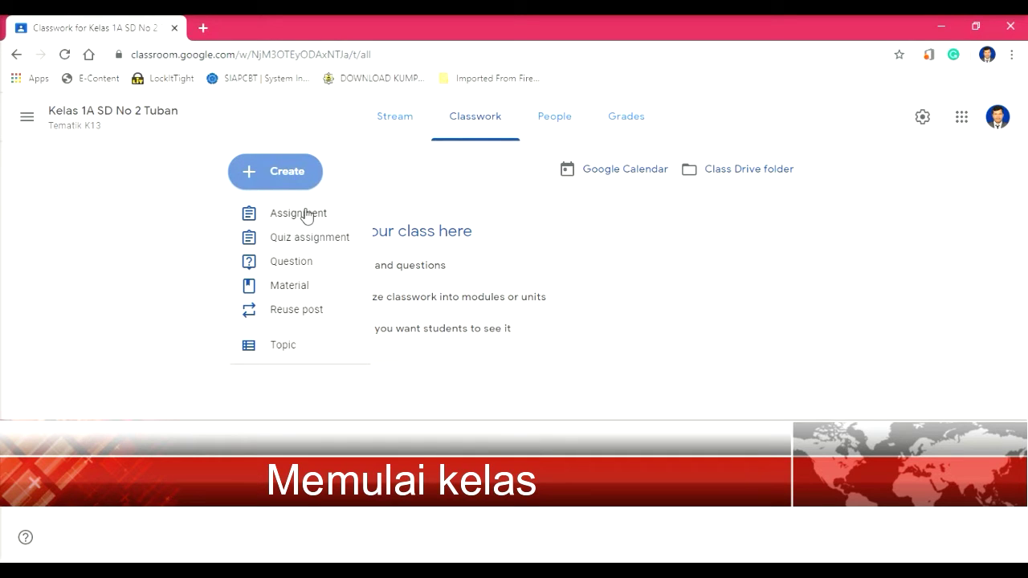
click(304, 288)
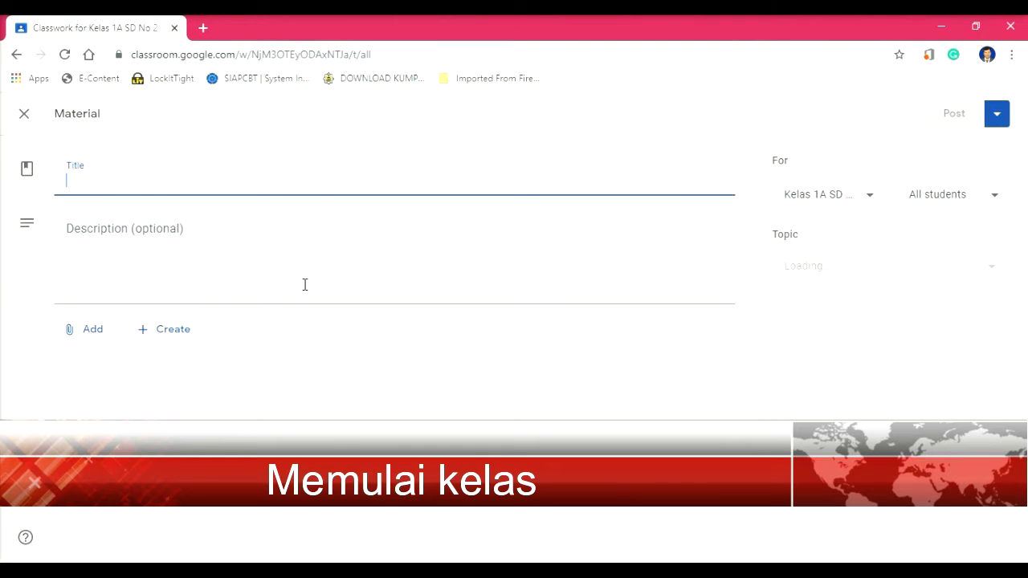
text(Hak )
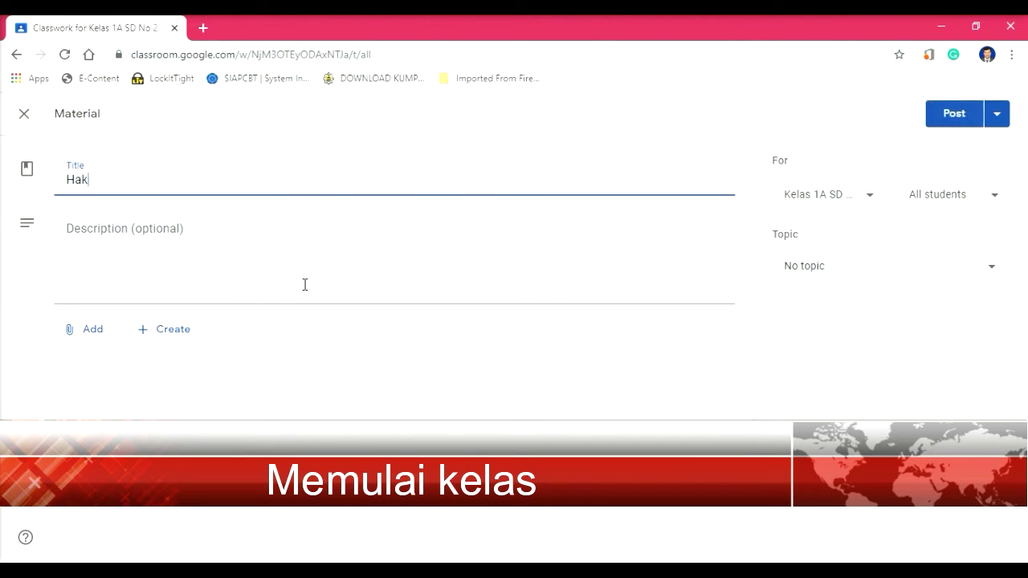
text(dan kewajiban)
click(201, 259)
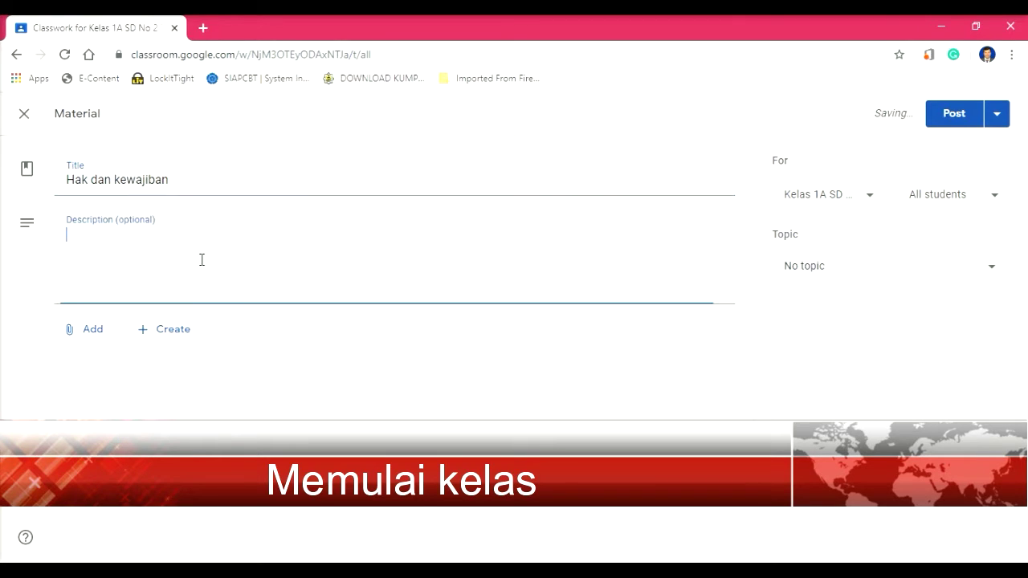
text(Bacal)
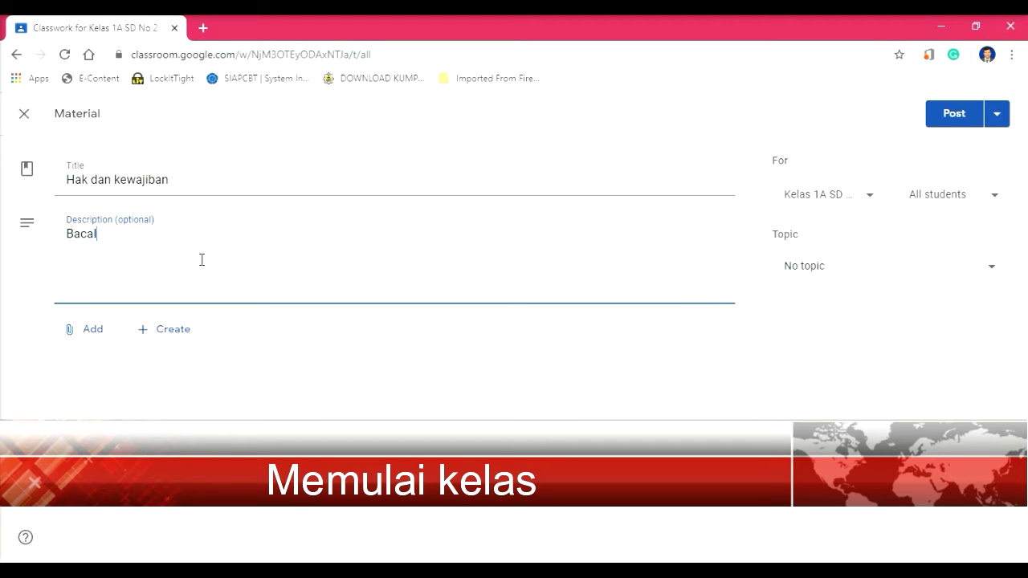
text(ah materi)
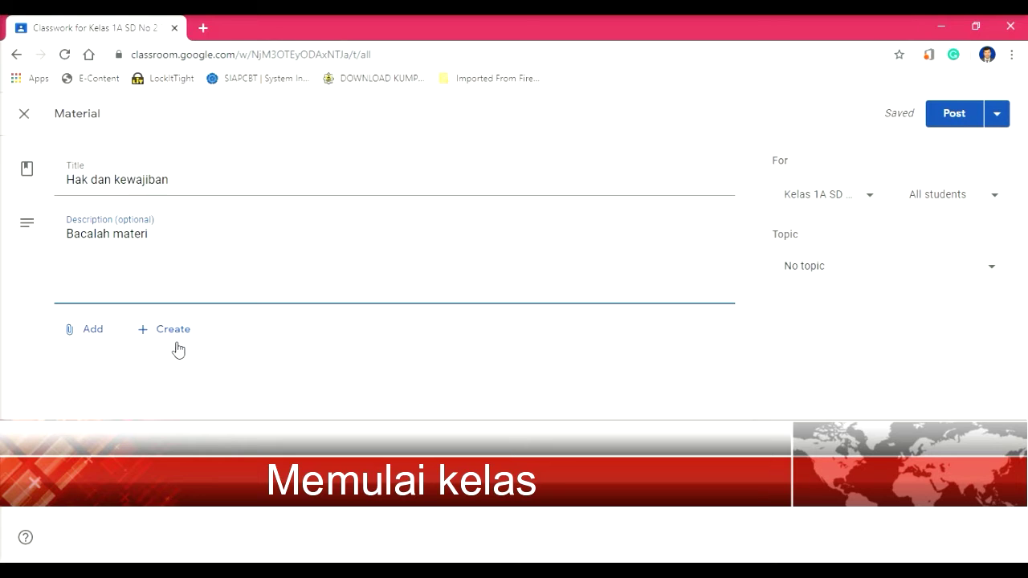
click(84, 335)
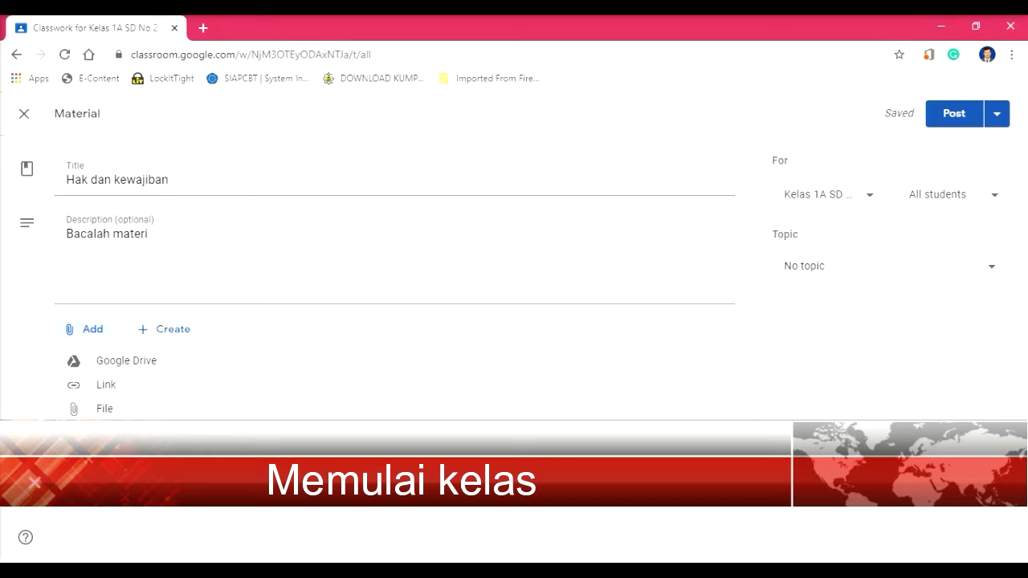
- Upload 'Hak dan Kewajiban Warga Negara.docx' from the computer and attach it to the material
click(105, 411)
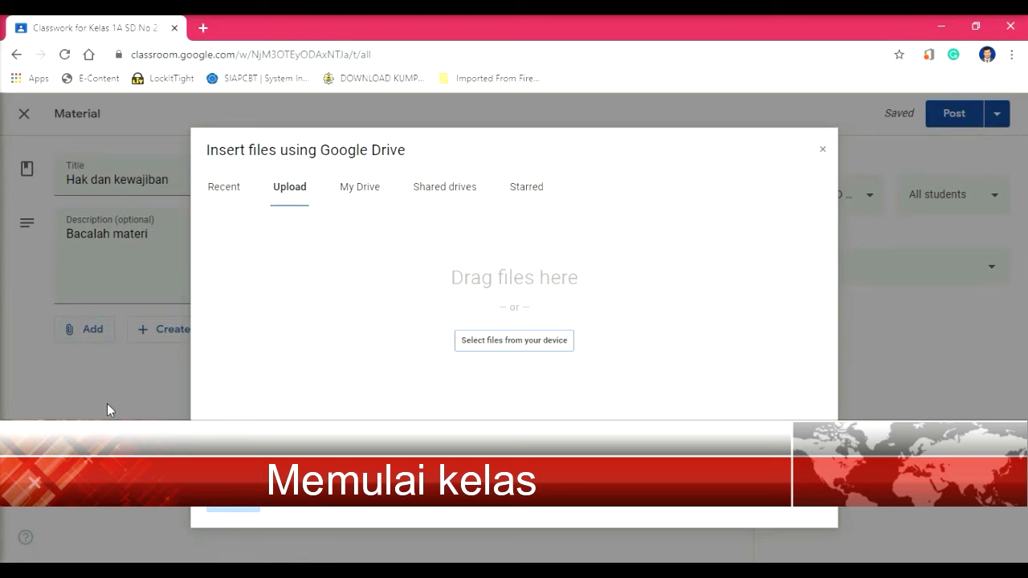
click(526, 348)
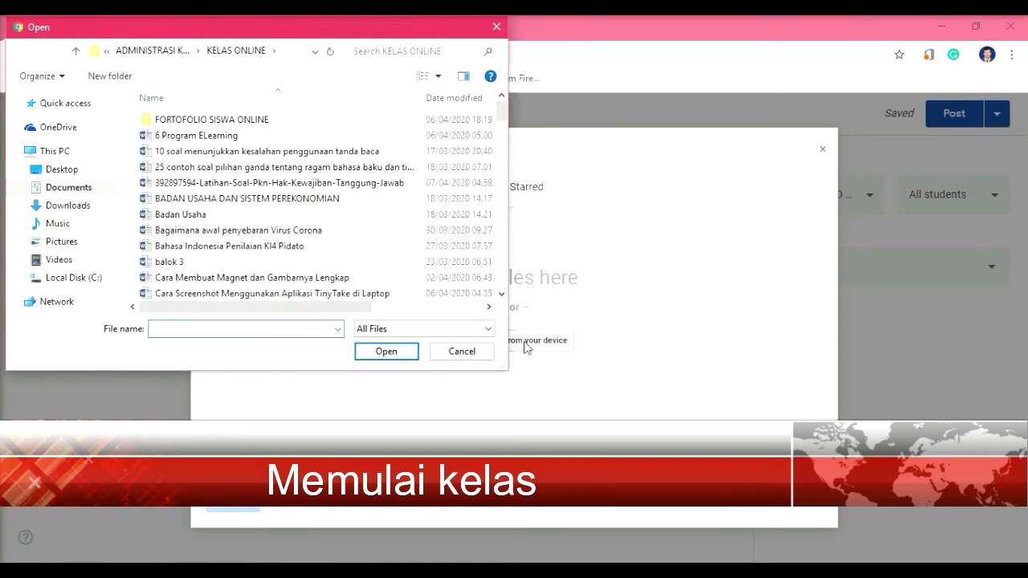
scroll(283, 226, down, 1)
scroll(273, 237, down, 6)
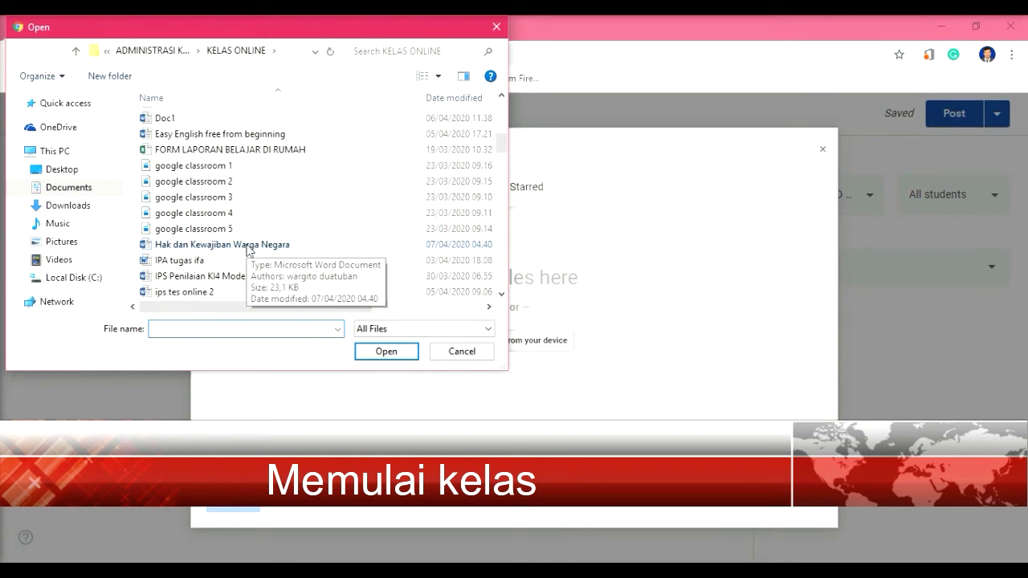
scroll(240, 232, down, 2)
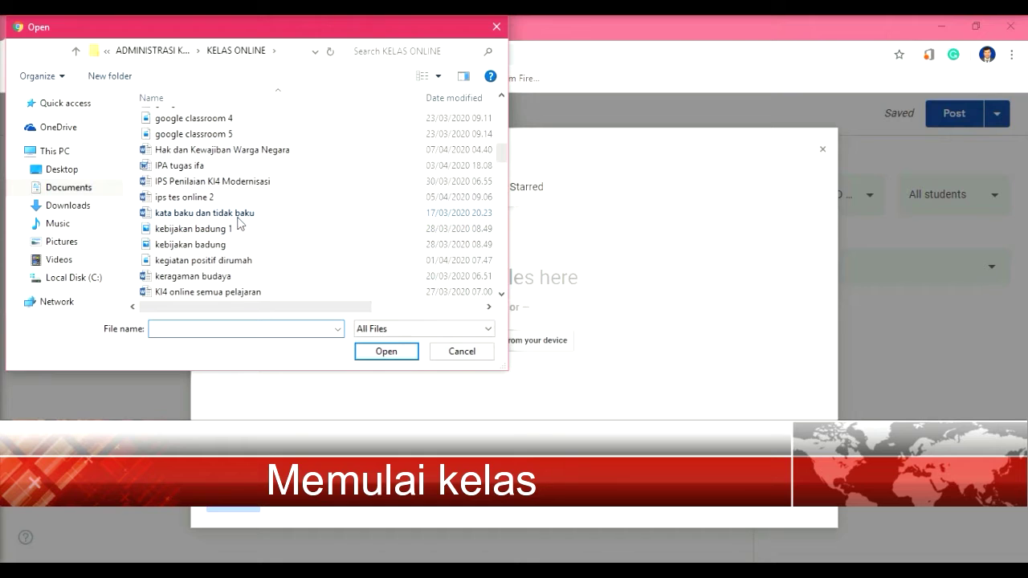
click(216, 151)
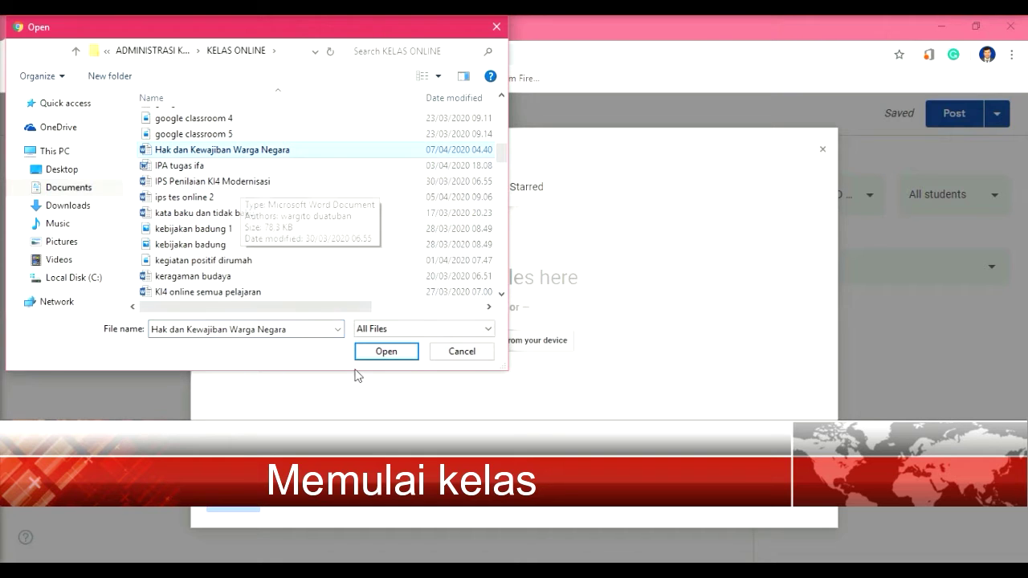
click(398, 355)
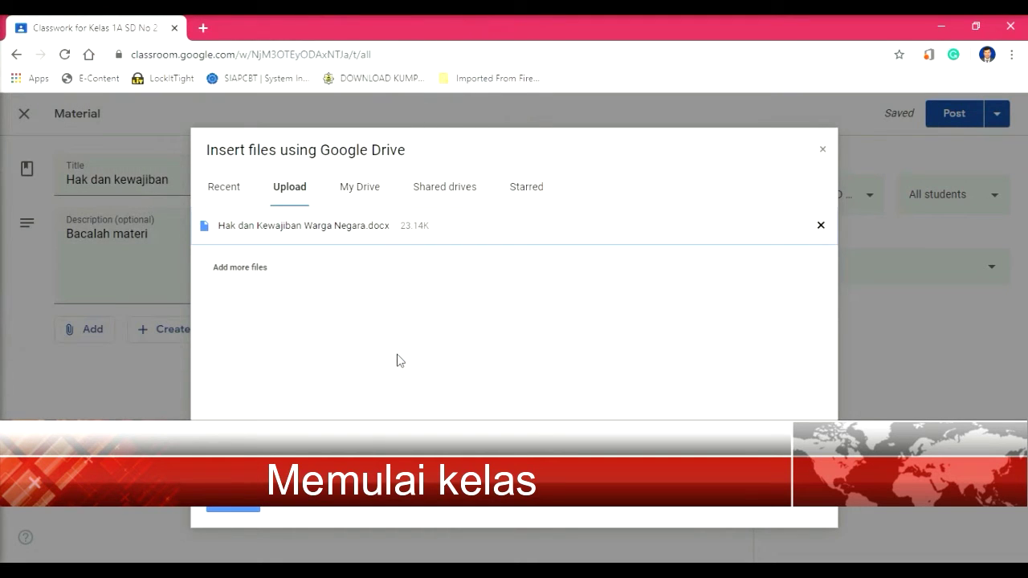
click(231, 508)
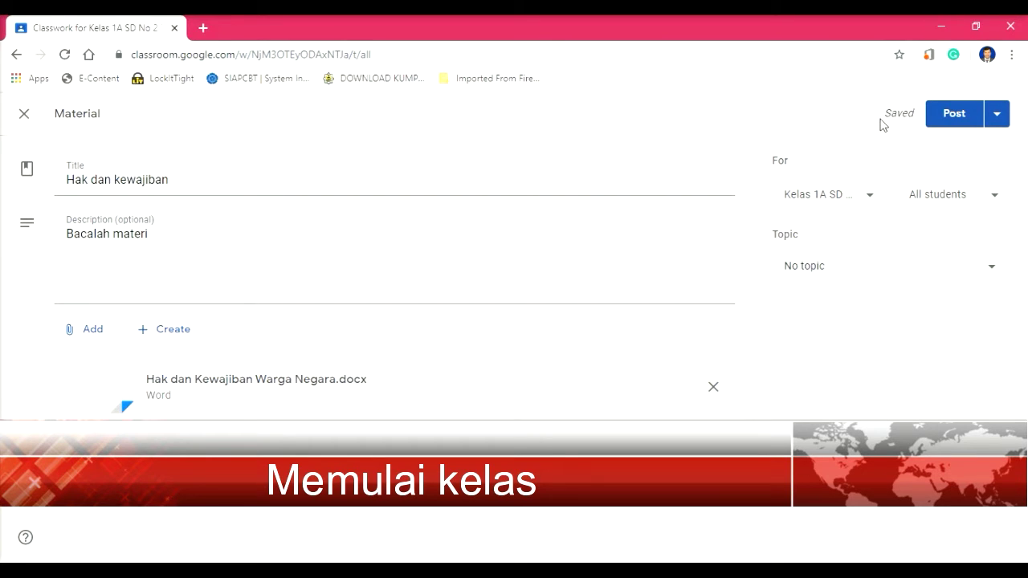
- Post the 'Hak dan kewajiban' material to the class
click(955, 115)
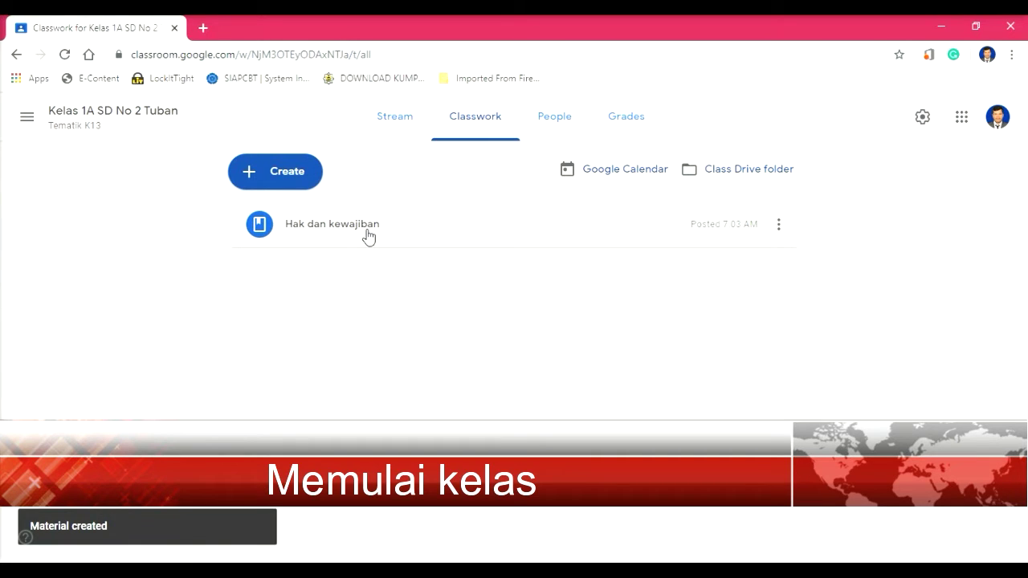
click(289, 177)
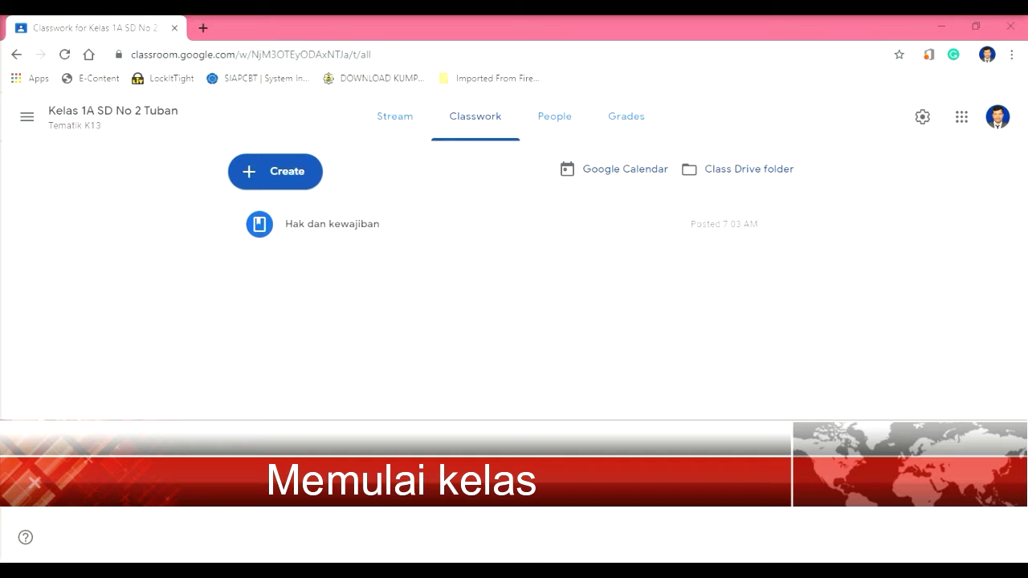
- Start a new assignment titled 'latihan soal dengan quizess', fixing the misspelled ending
drag(662, 475, 679, 213)
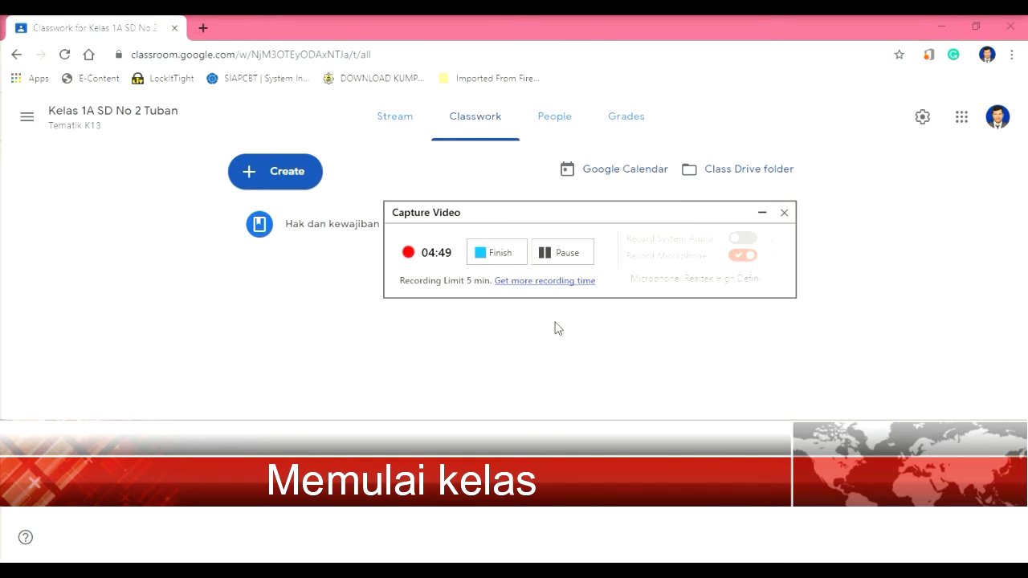
click(496, 253)
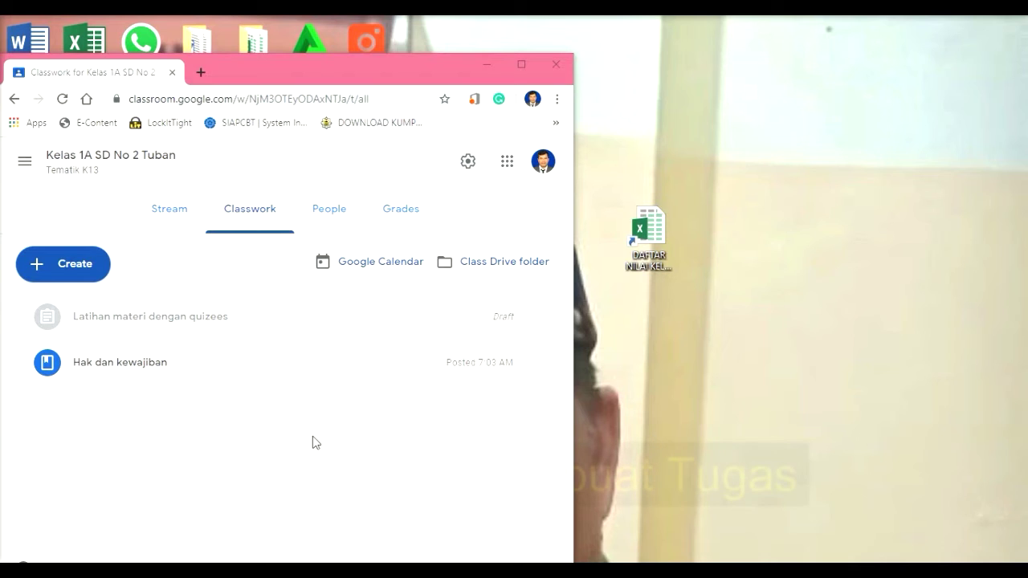
click(72, 269)
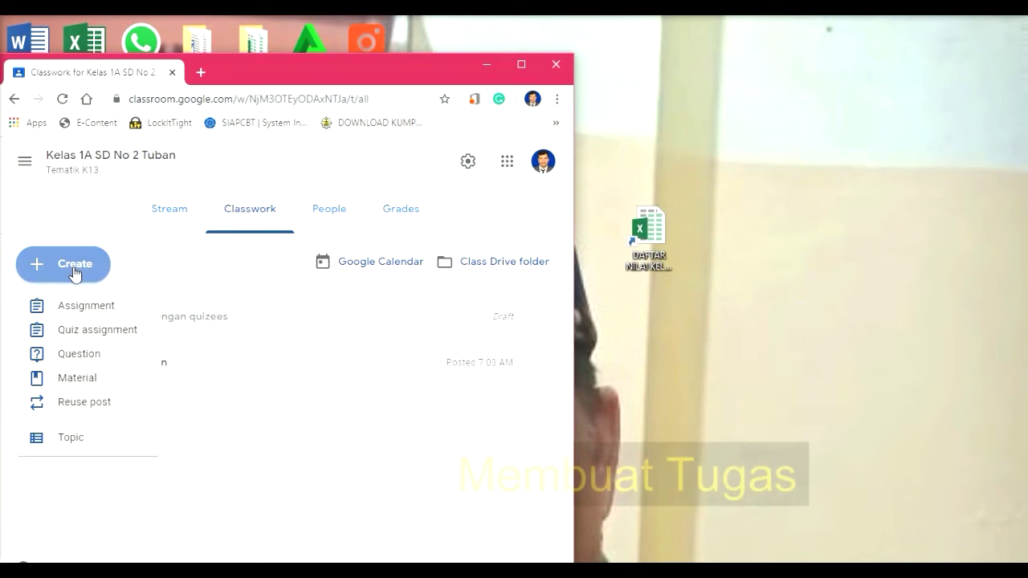
click(88, 313)
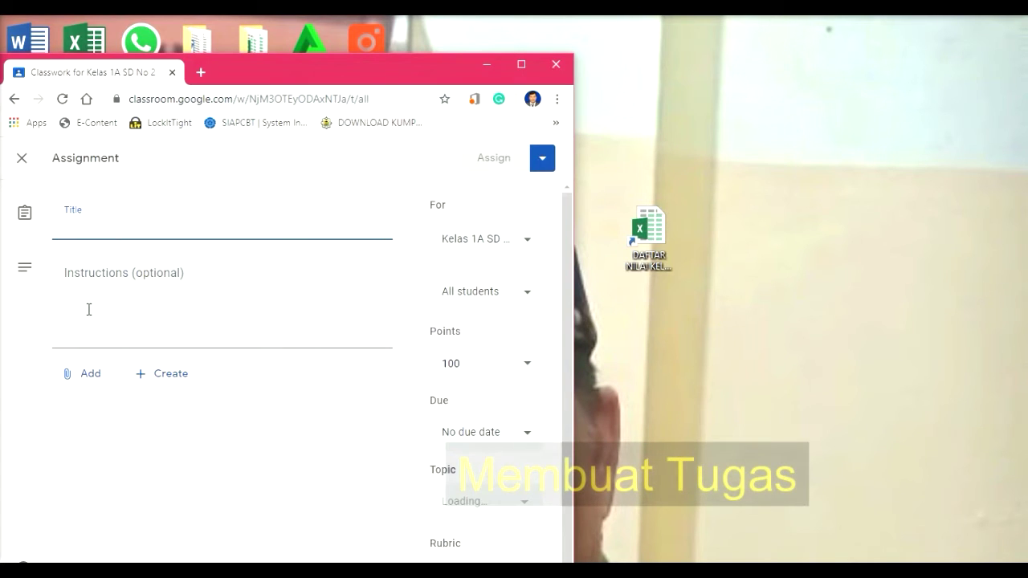
text(l)
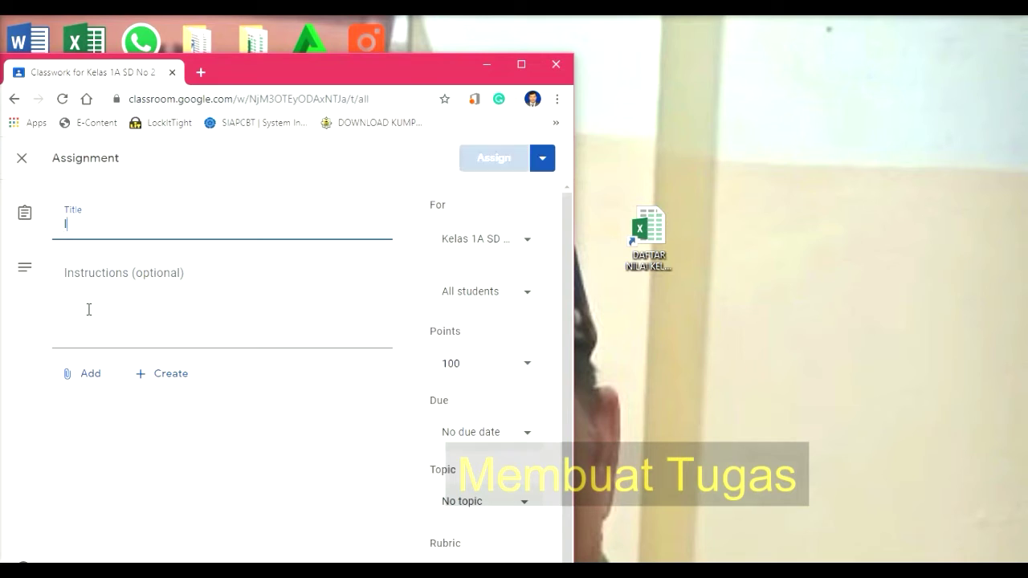
text(atihan )
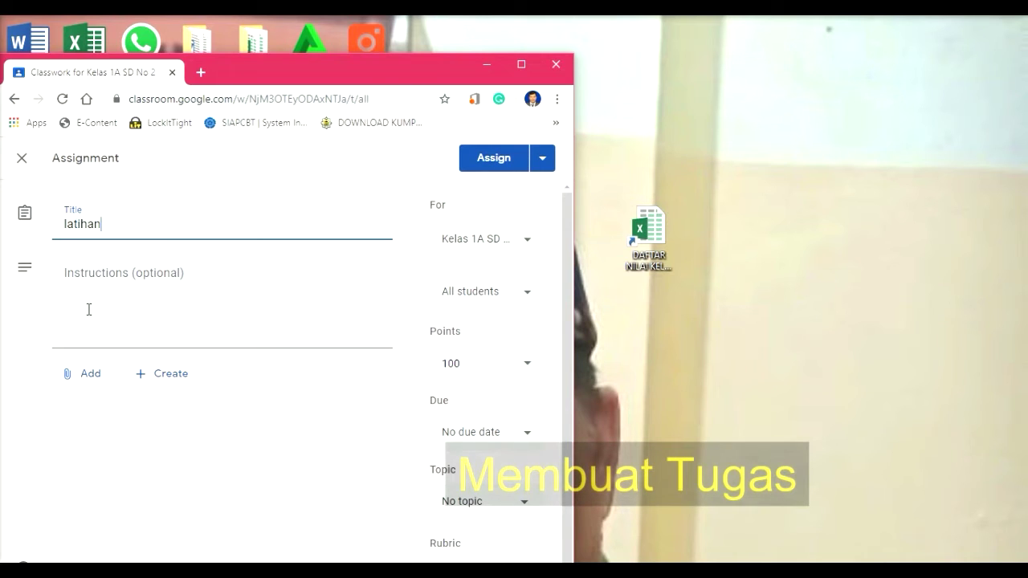
text(soal )
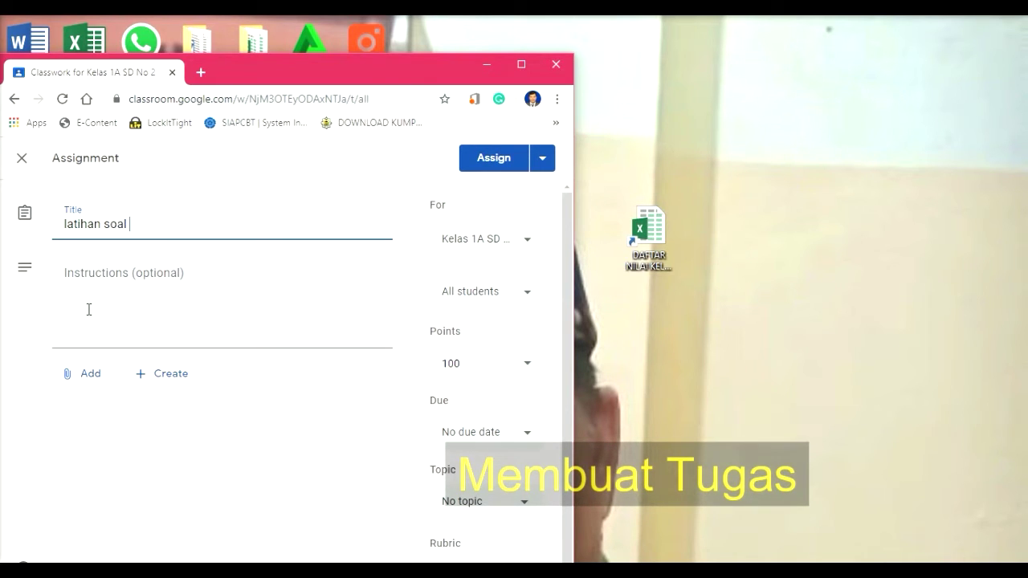
text(dengan )
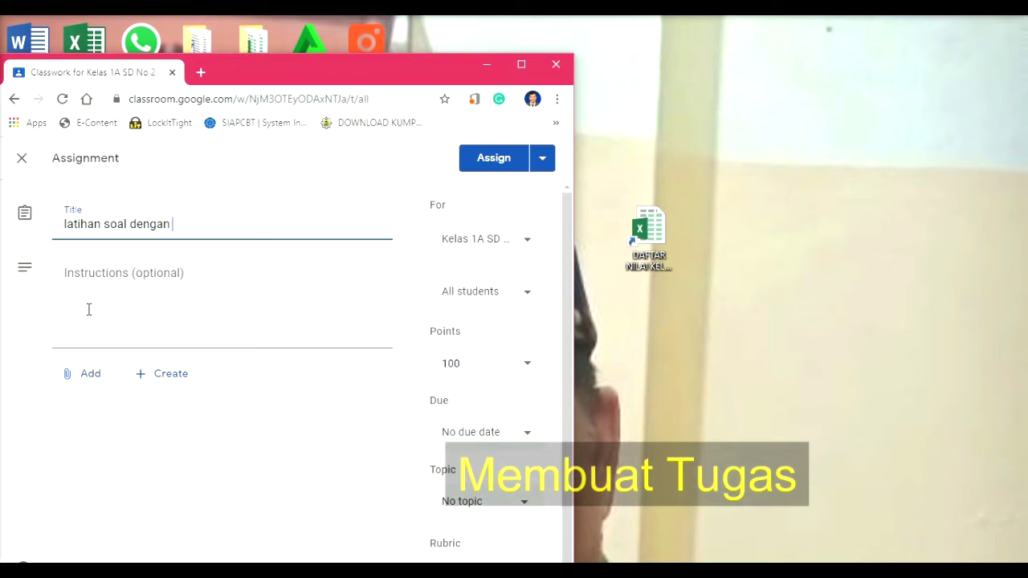
text(quizzess)
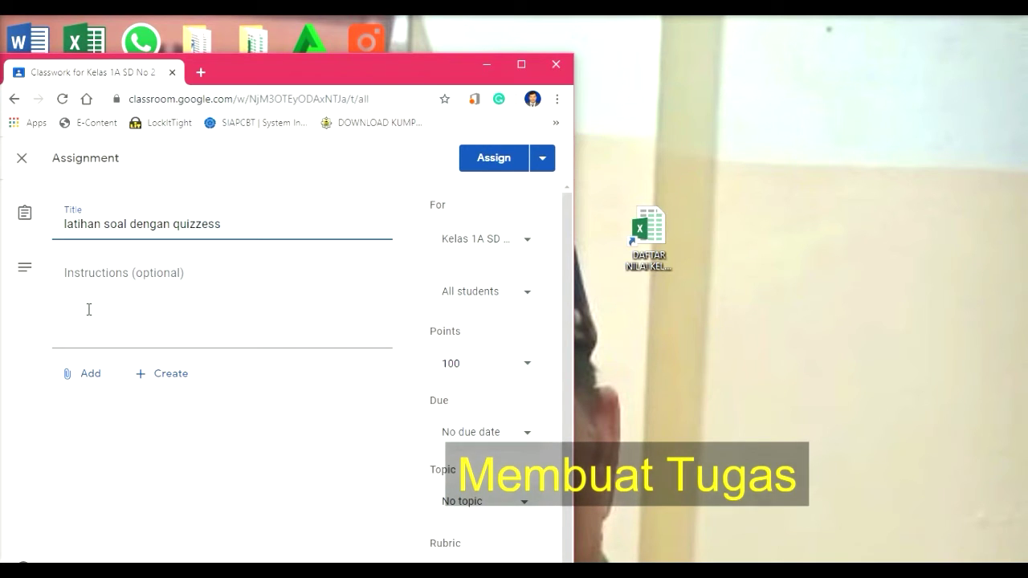
key(BackSpace)
key(BackSpace)
key(BackSpace)
key(BackSpace)
text(ess)
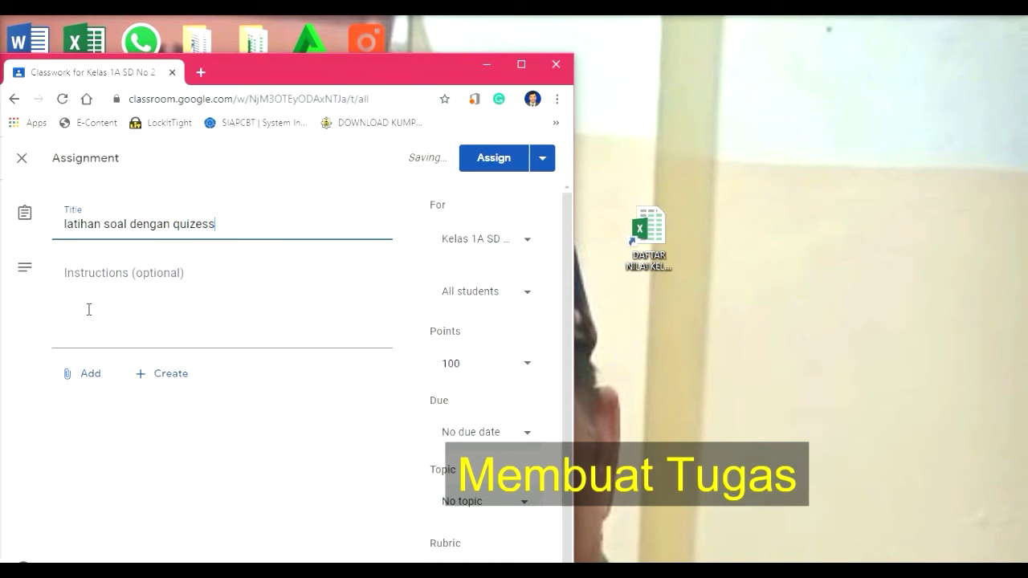
- Enter instructions '1. mainkan', '2. screen shot hasil', '3. kirim hasil'
click(88, 310)
text(1. mainkan)
key(Return)
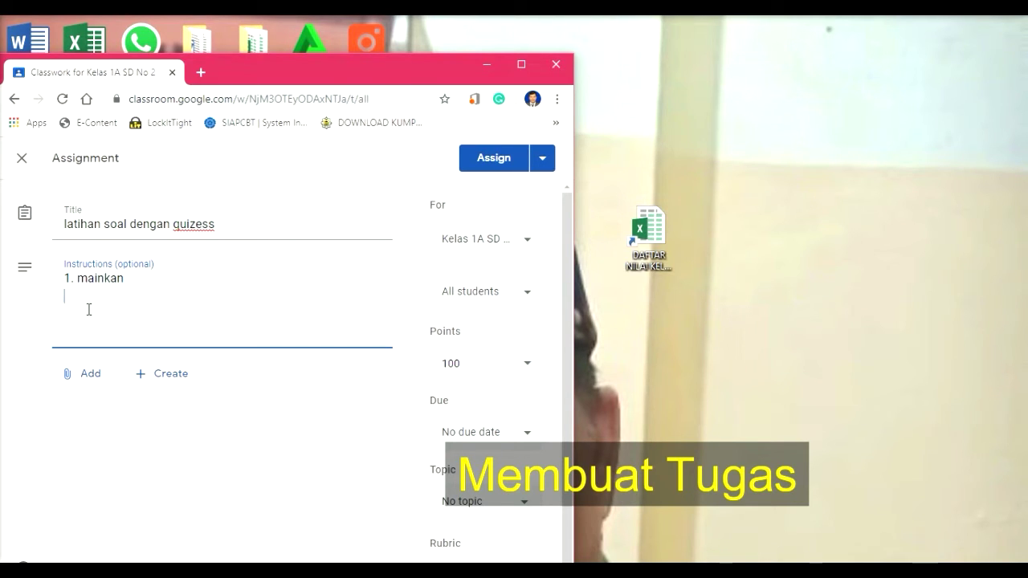
text(2. scree)
text(n shot)
text( hasil )
text(3. )
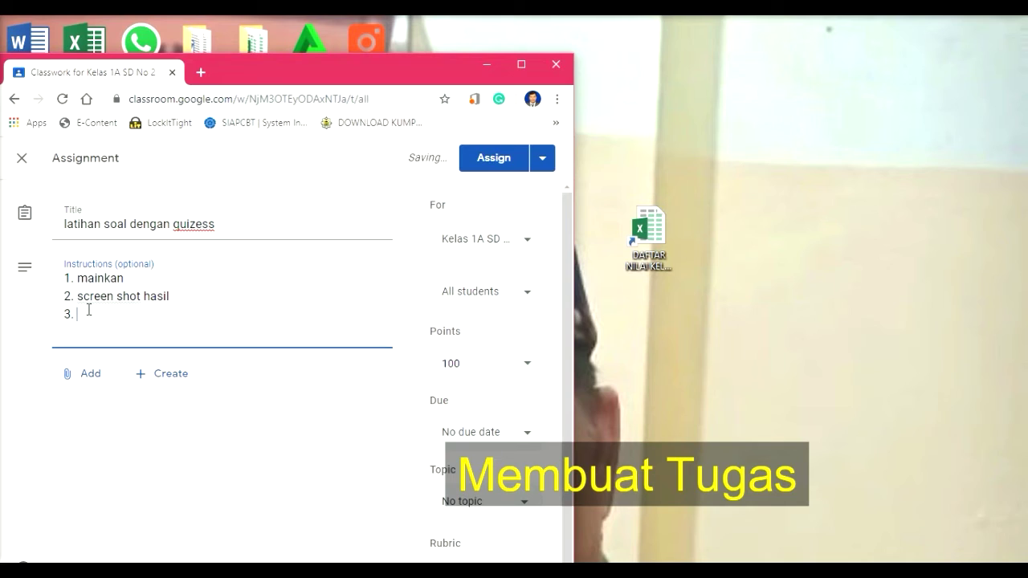
text(kirim hasil)
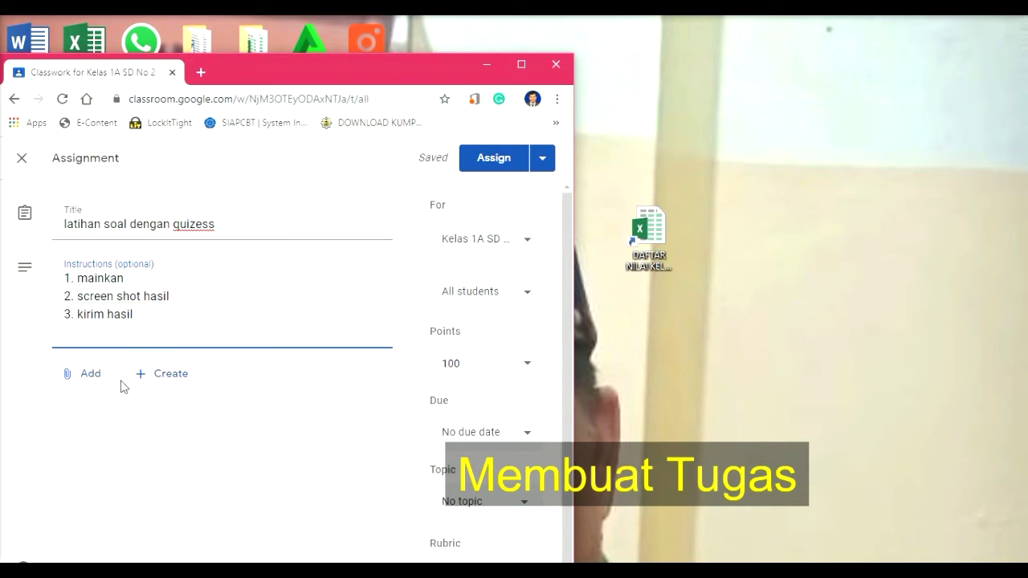
click(85, 375)
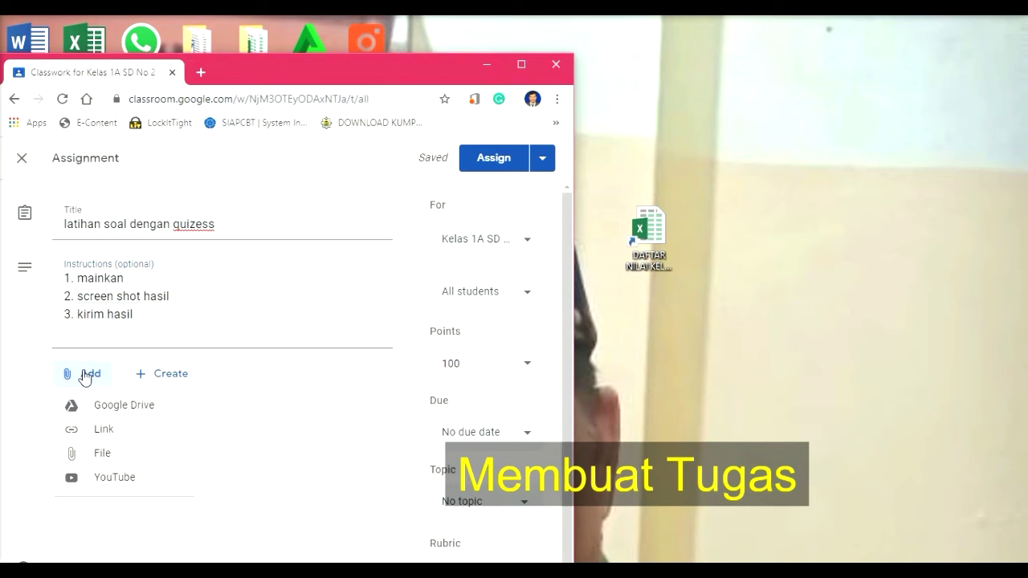
- Copy the Quizizz join link from the WhatsApp chat and attach it as a link
click(101, 431)
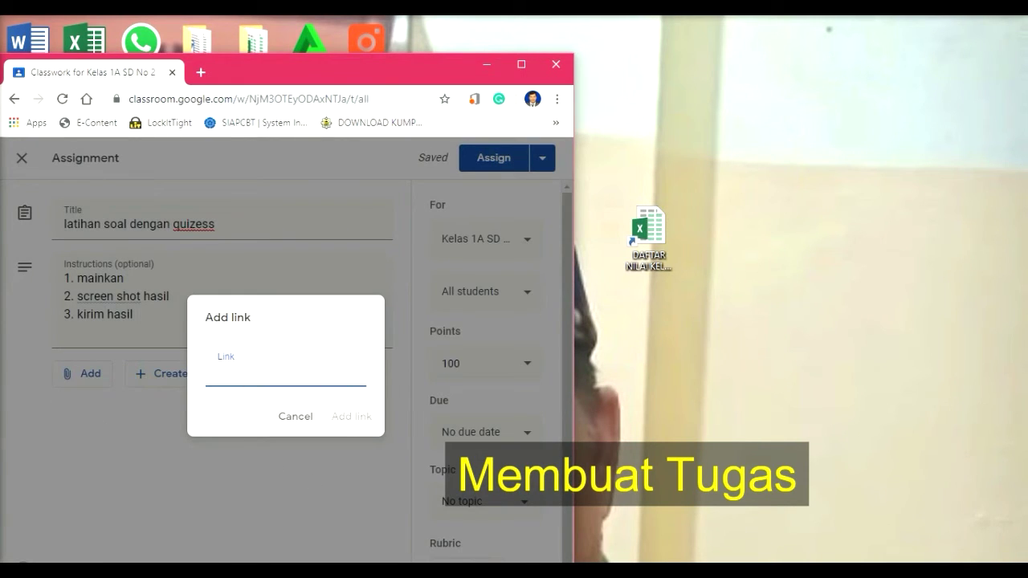
key(alt+Tab)
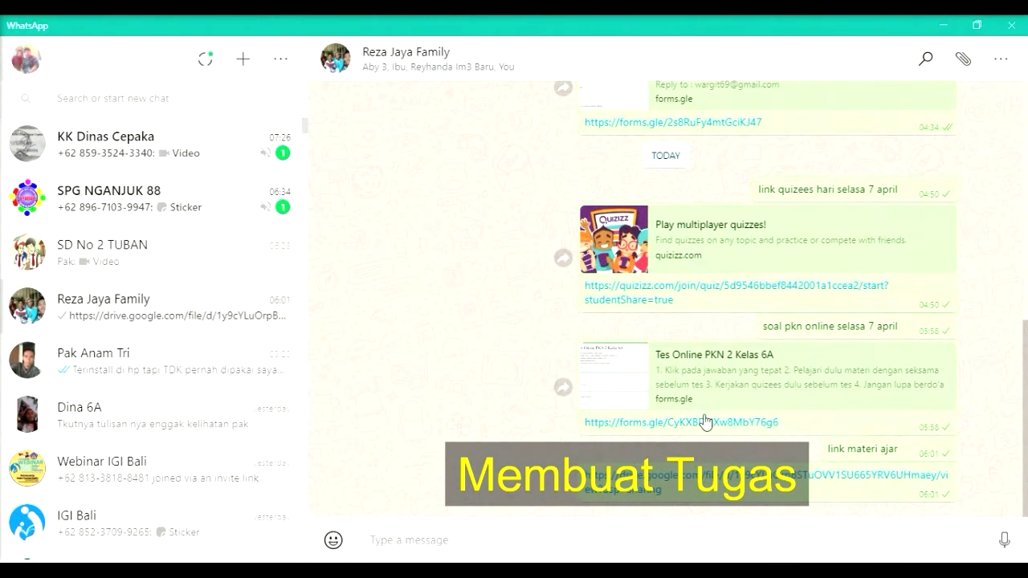
right_click(710, 289)
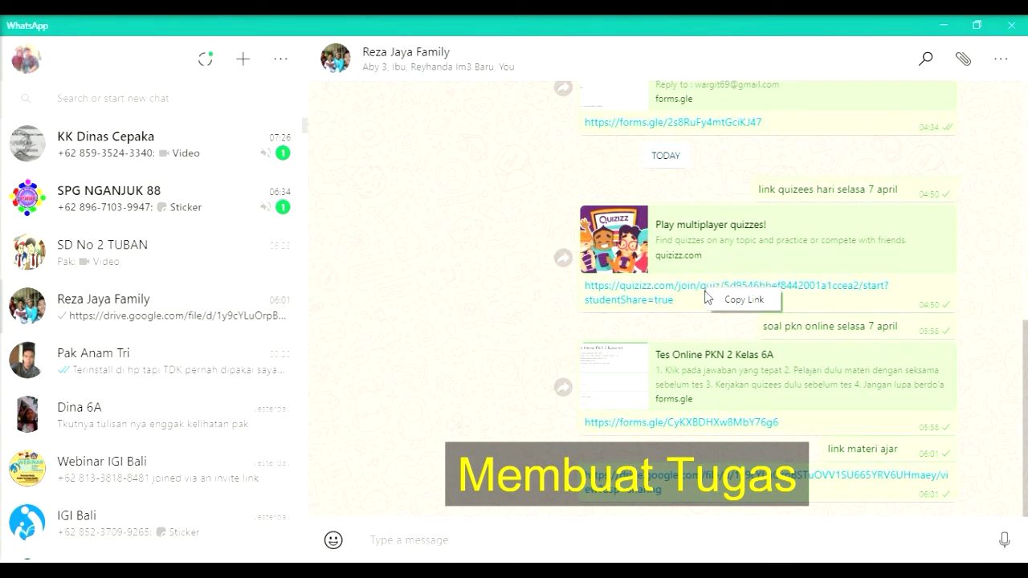
click(739, 300)
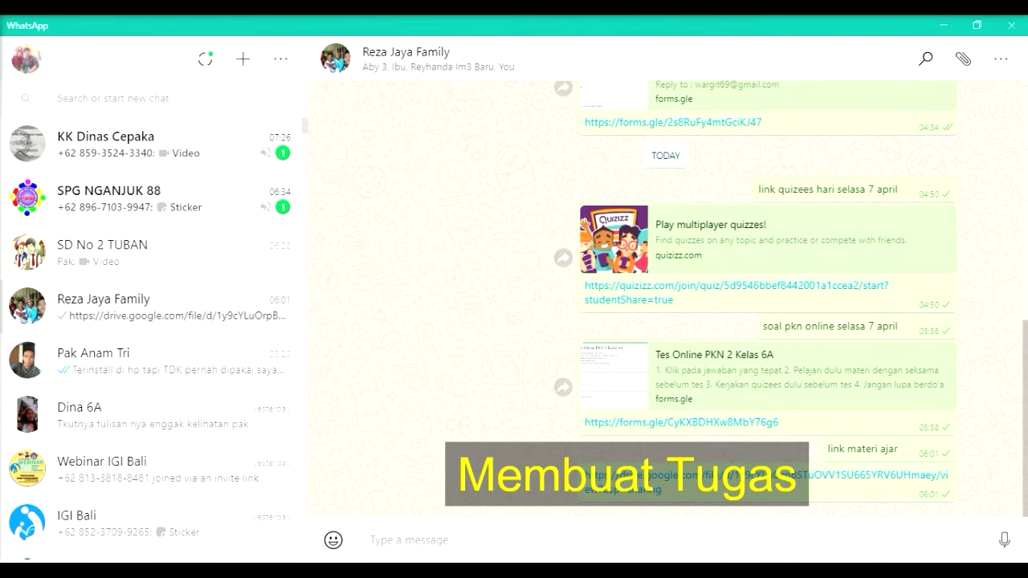
key(alt+Tab)
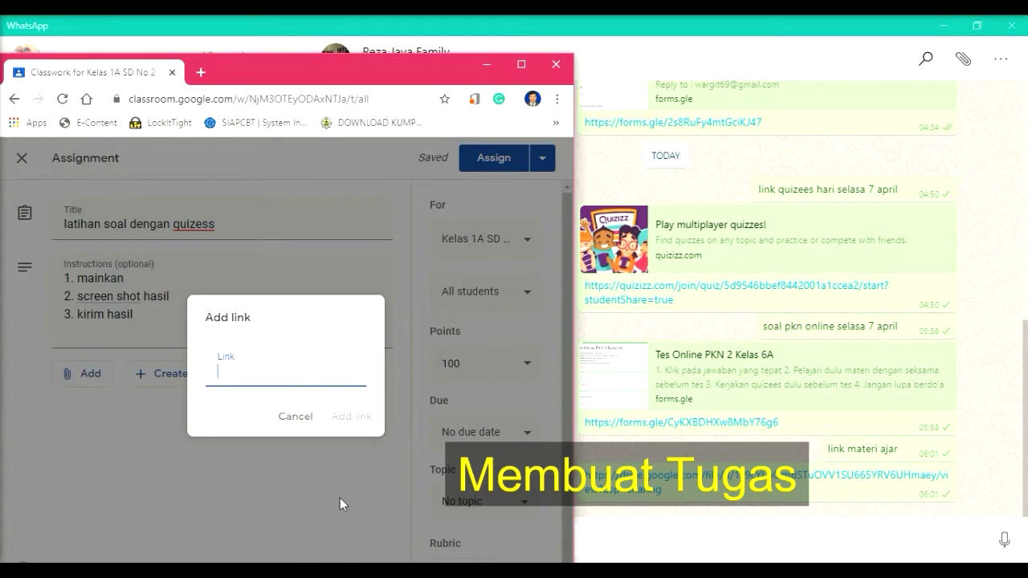
text(https://quizizz.com/join/quiz/5d9546bbef8442001a1ccea2/start?studentShare=true)
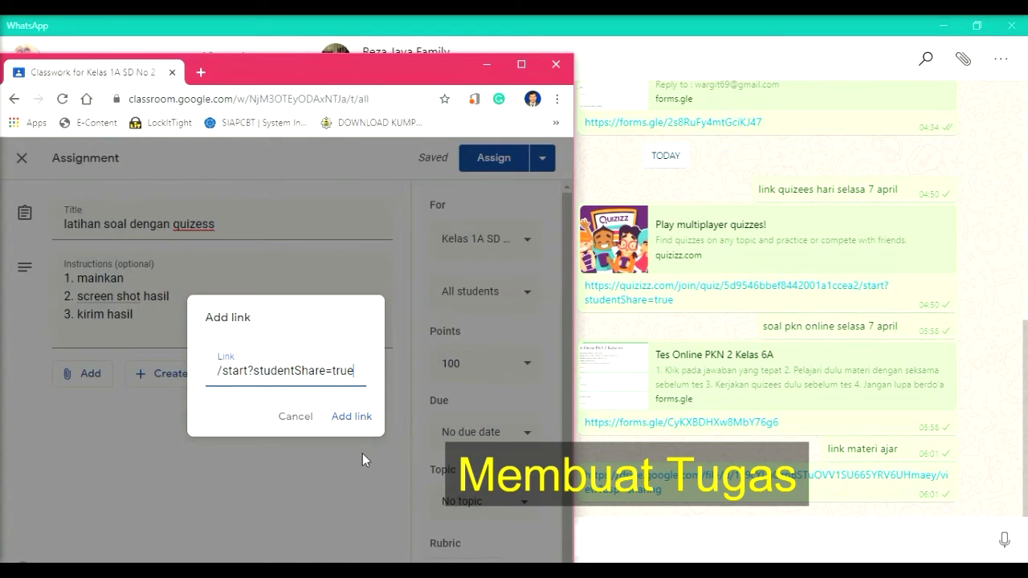
click(362, 421)
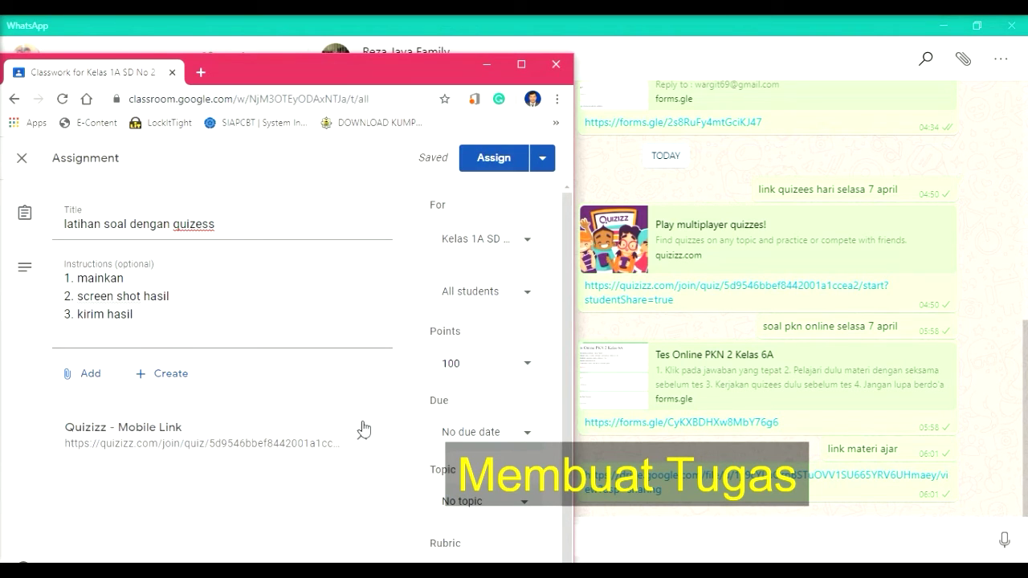
- Post the Quizizz assignment, delete the leftover 'Latihan materi dengan quizees' draft, and expand the posted one
click(498, 163)
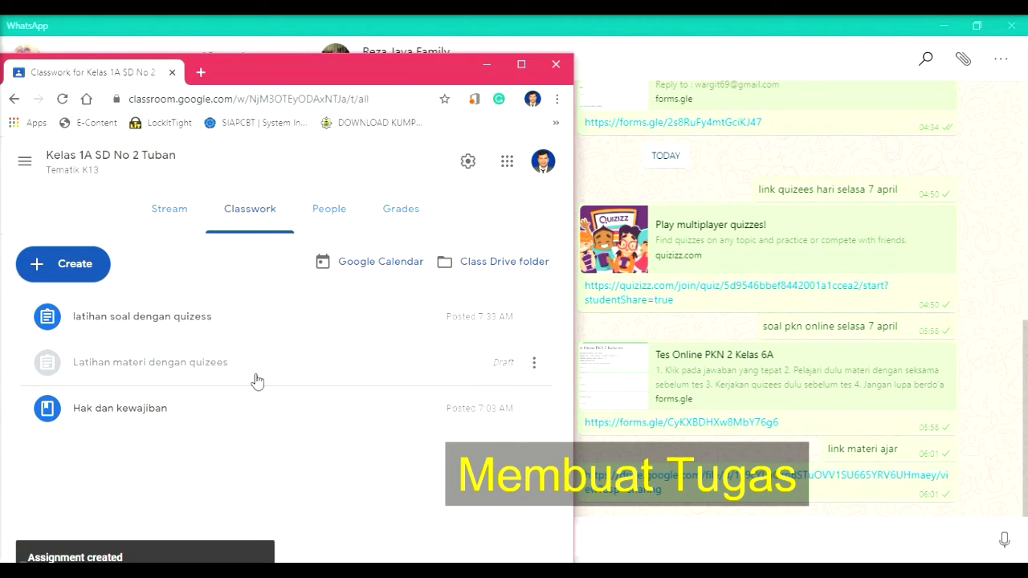
click(534, 364)
click(497, 421)
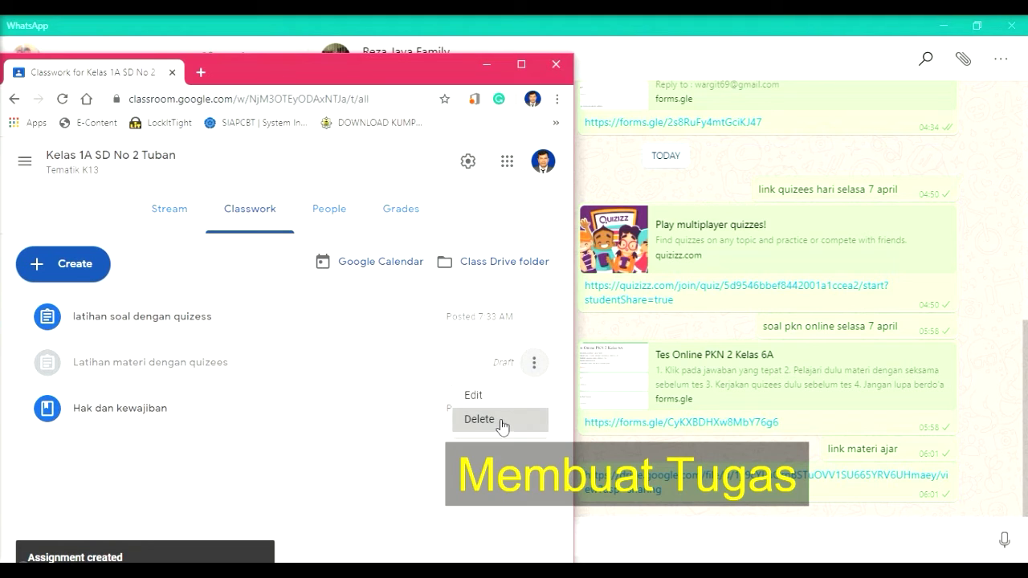
click(344, 389)
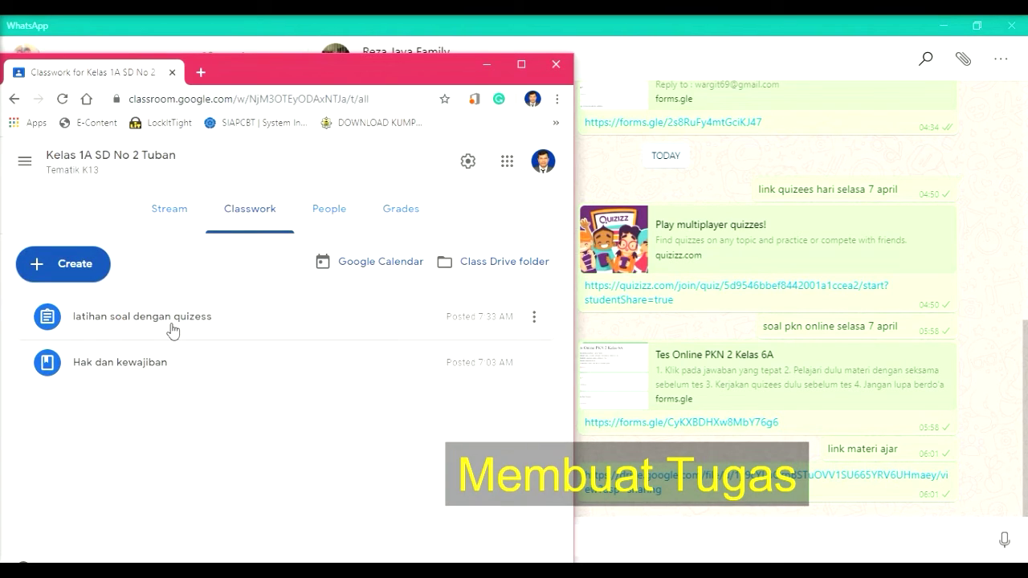
click(171, 329)
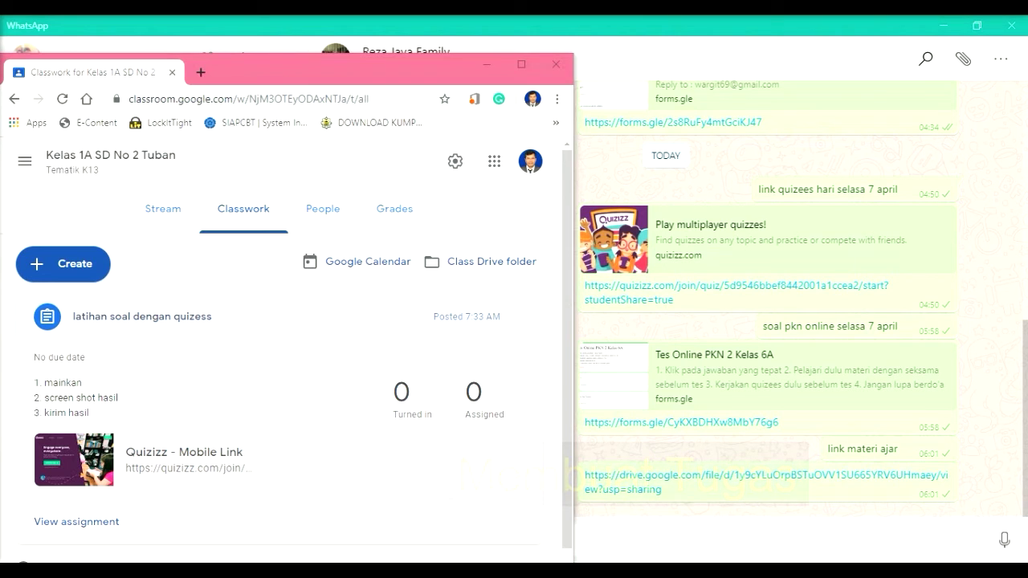
drag(680, 432, 785, 527)
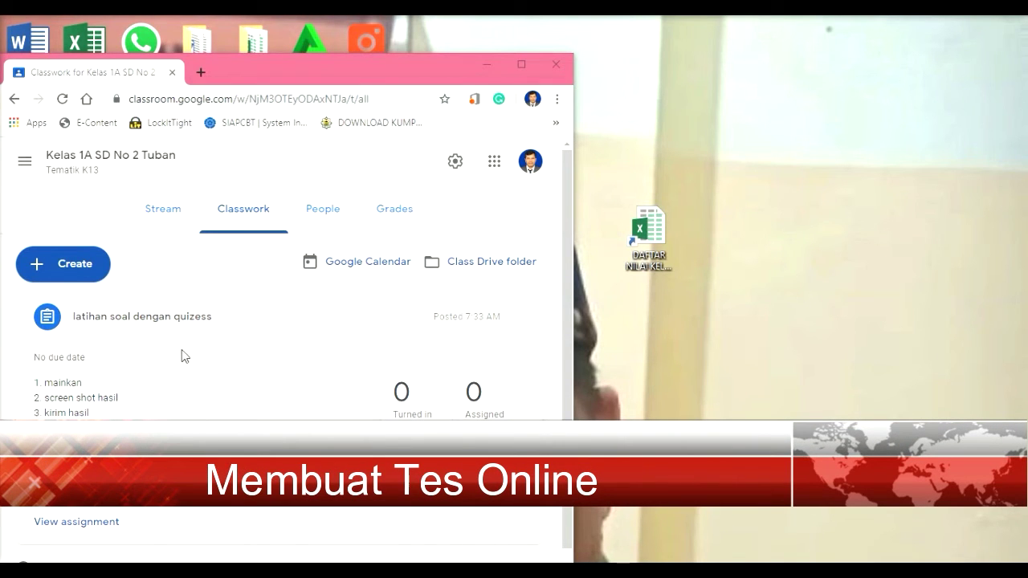
- Start a new quiz assignment titled 'TES ONLINE PKN 2'
click(90, 274)
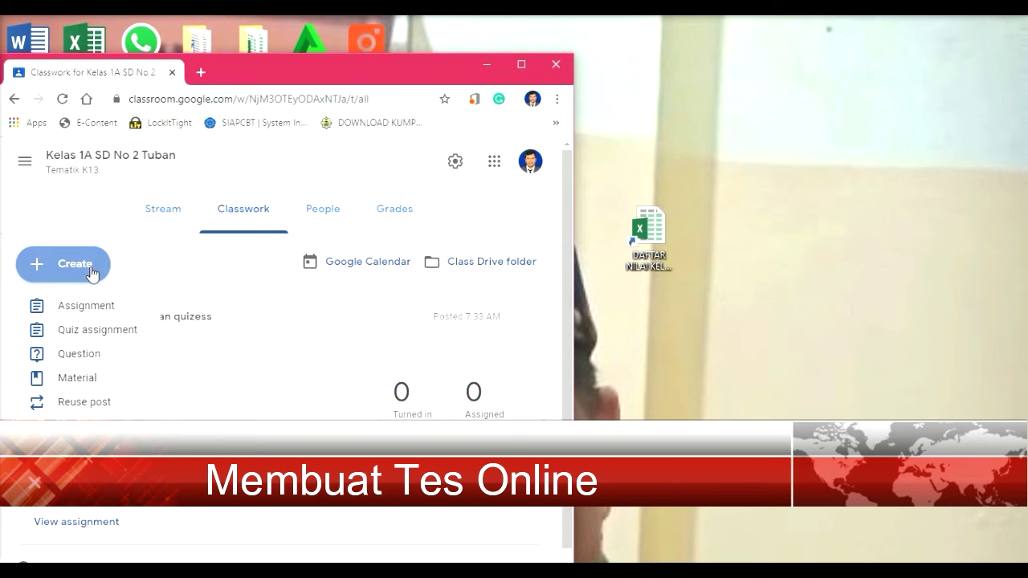
click(90, 337)
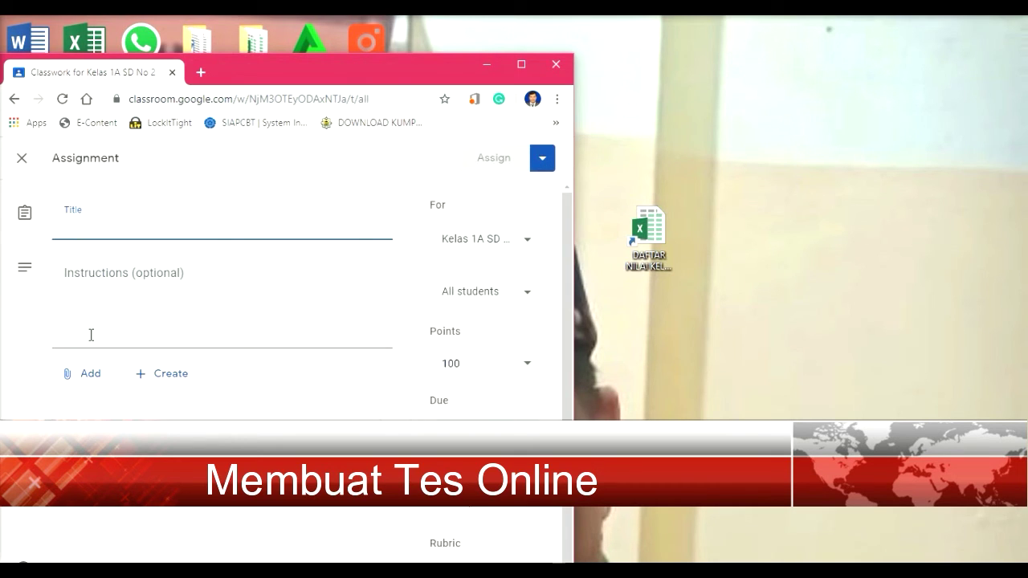
text(TES ONLINE PKN 2)
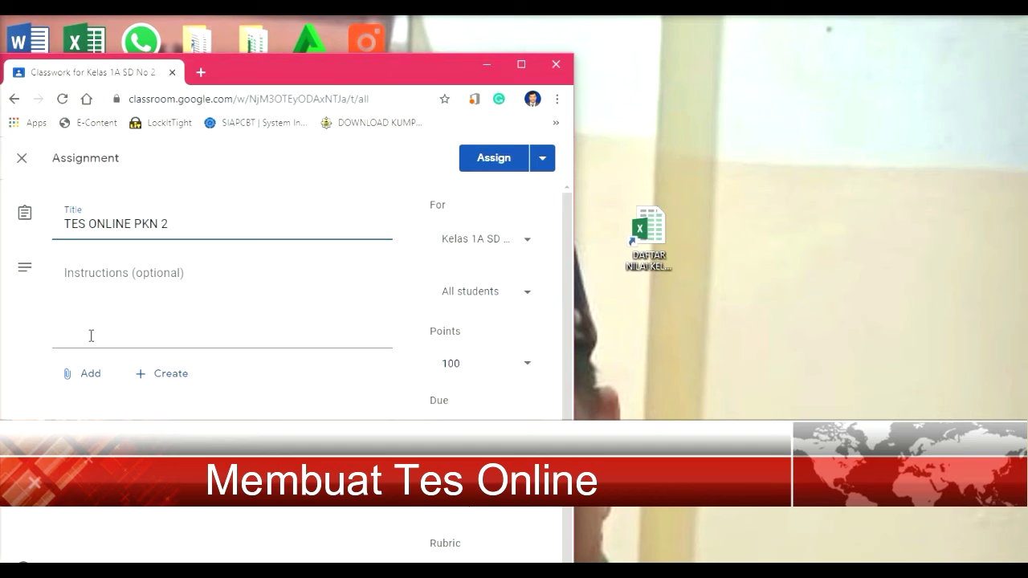
- Enter instructions '1. KLIK PADA JAWABAN BENAR', '2. SCREEN SHOT HASIL', '3. KIRIM'
click(93, 304)
text(1. )
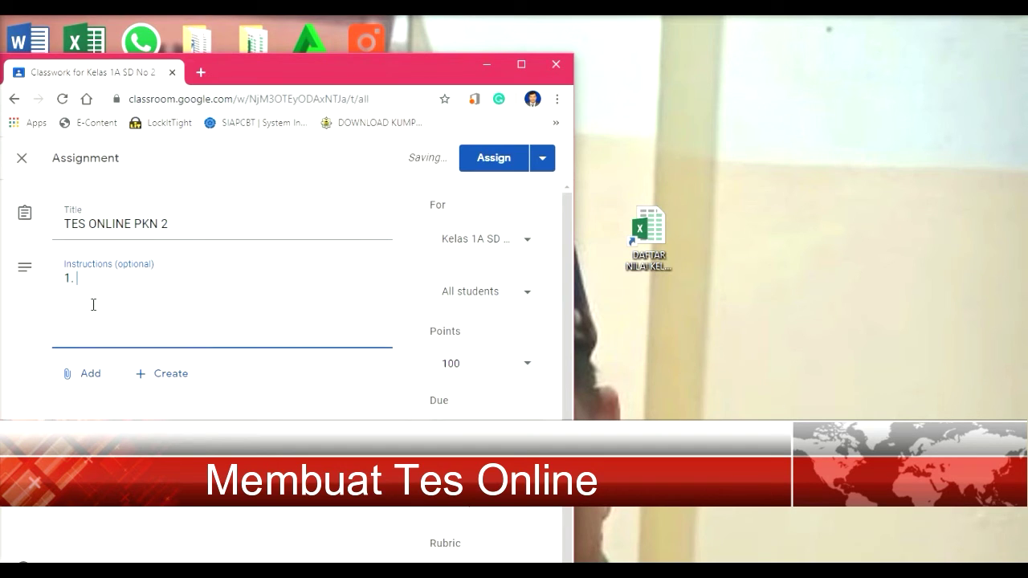
text(KLIK PADA JAWABAN BENAR)
key(Return)
text(2. S)
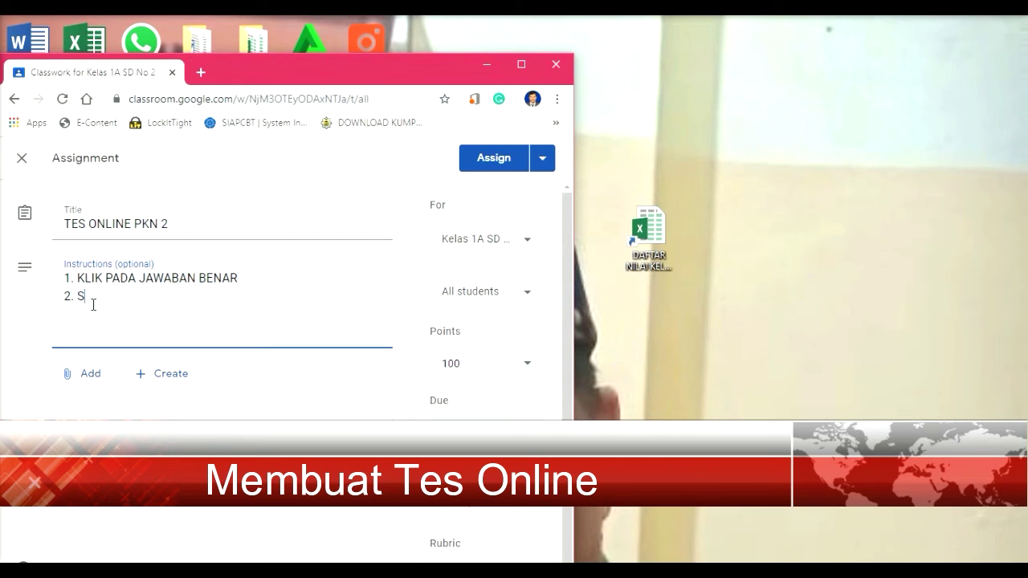
text(CREEN SHOT HASIL)
key(Return)
text(3. KIRIM)
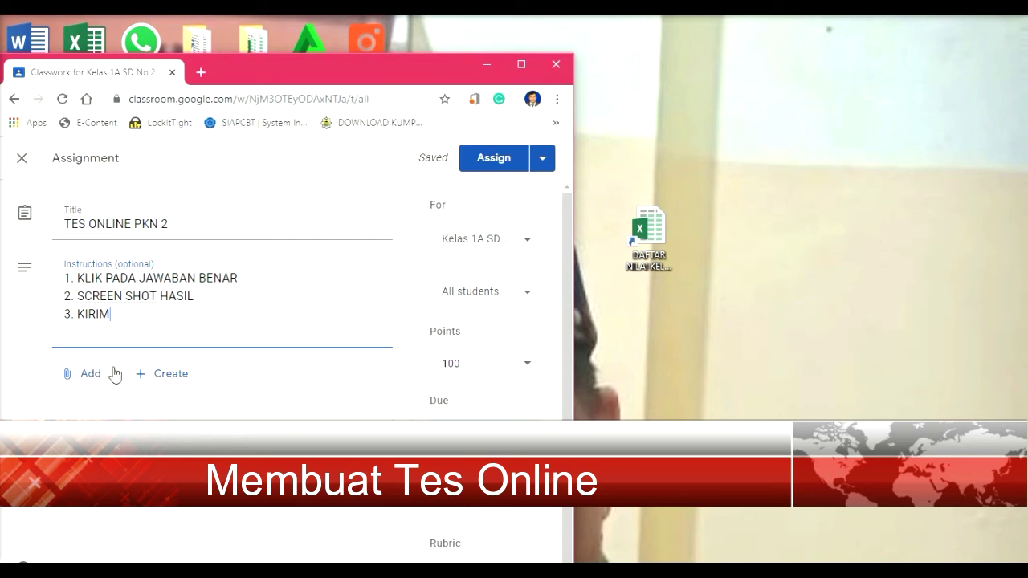
click(91, 376)
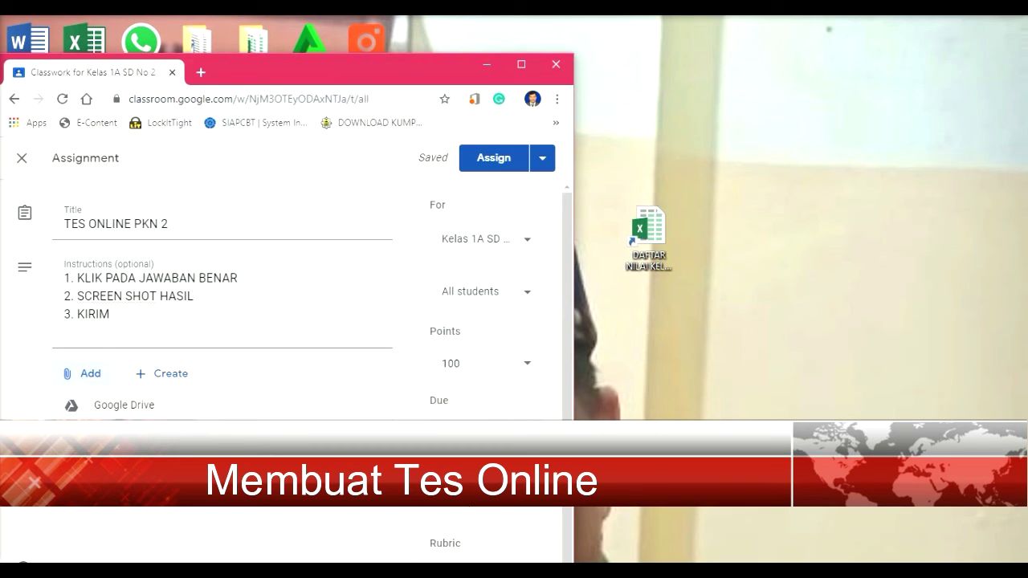
- Attach the Tes Online PKN 2 form link from WhatsApp and assign the test to the class
click(105, 436)
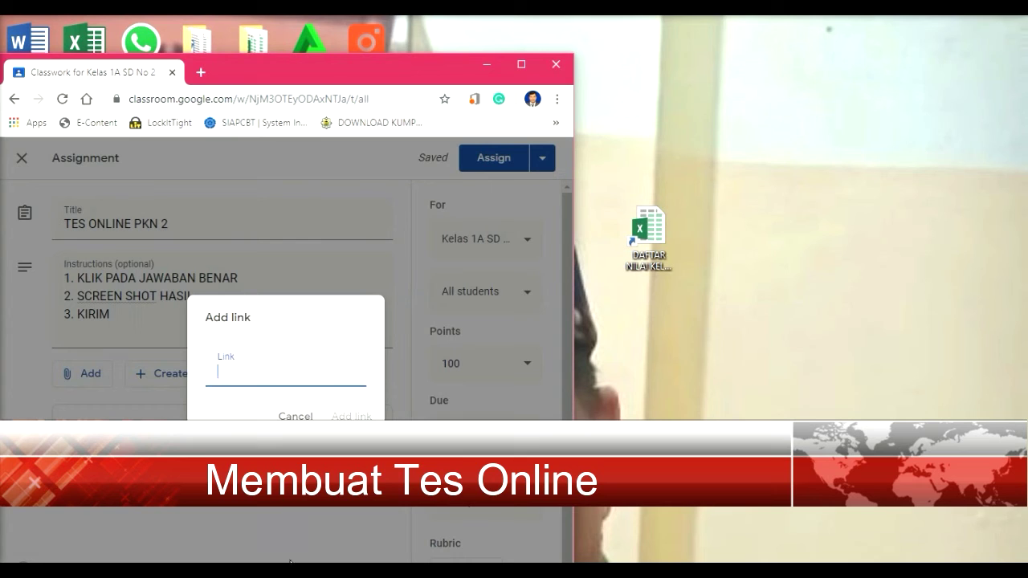
key(alt+Tab)
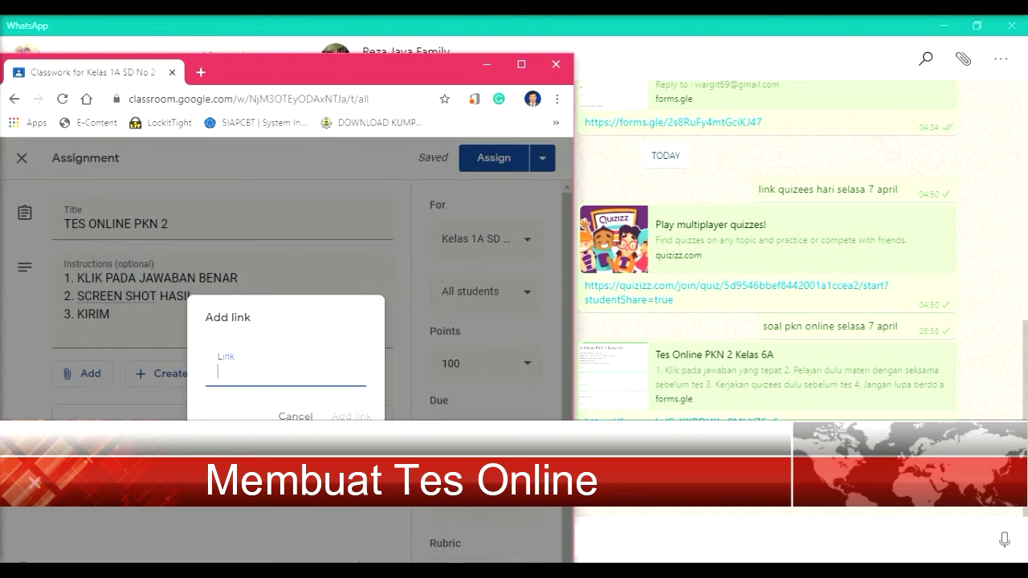
key(ctrl+v)
click(352, 416)
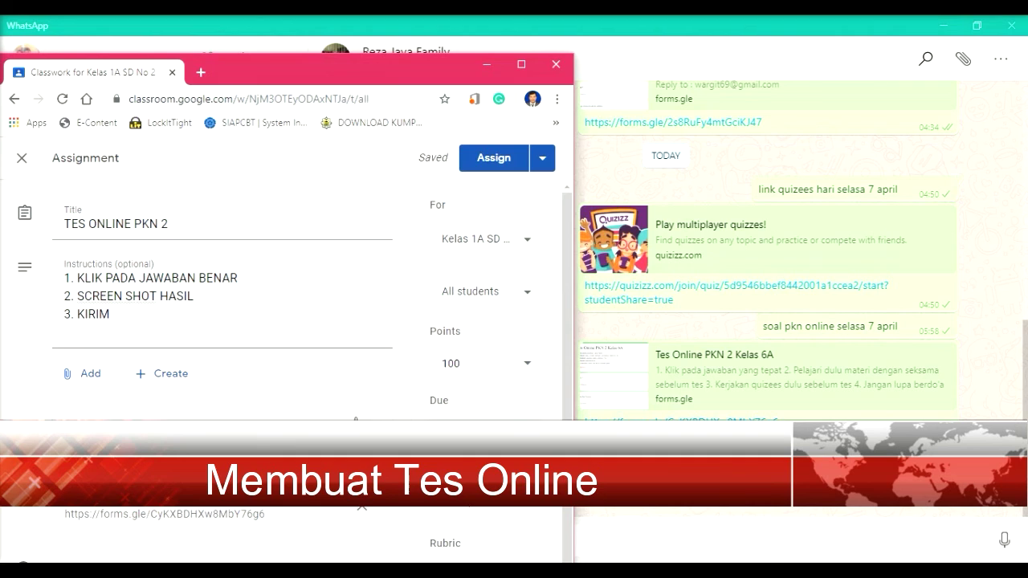
click(488, 161)
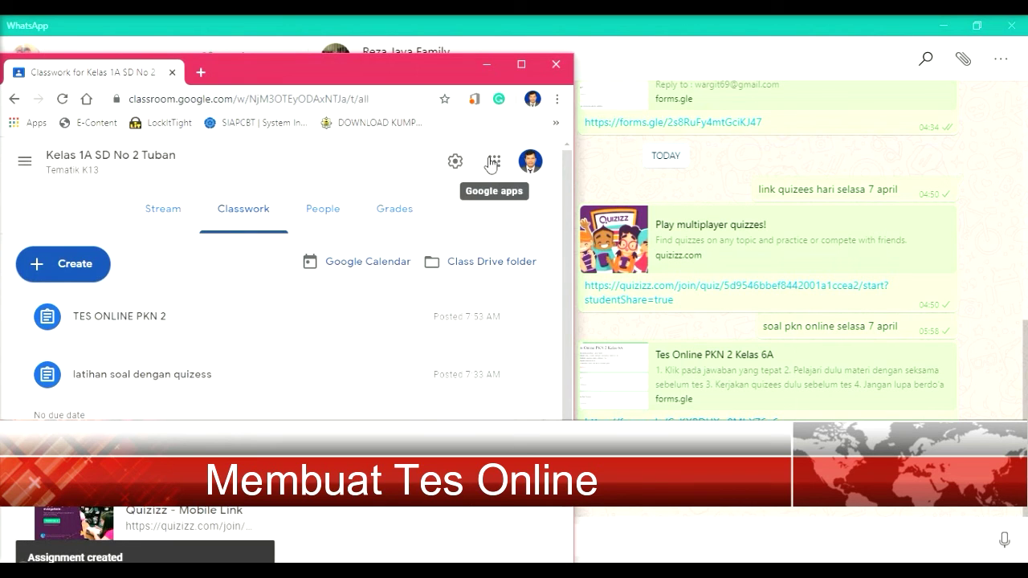
- Maximize Chrome and expand the TES ONLINE PKN 2 assignment details
click(520, 64)
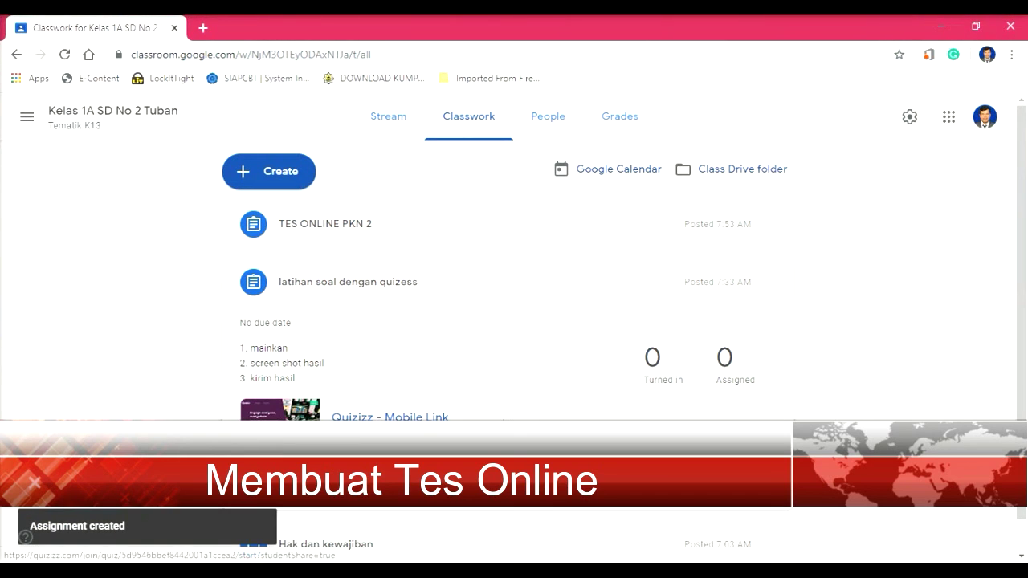
click(372, 234)
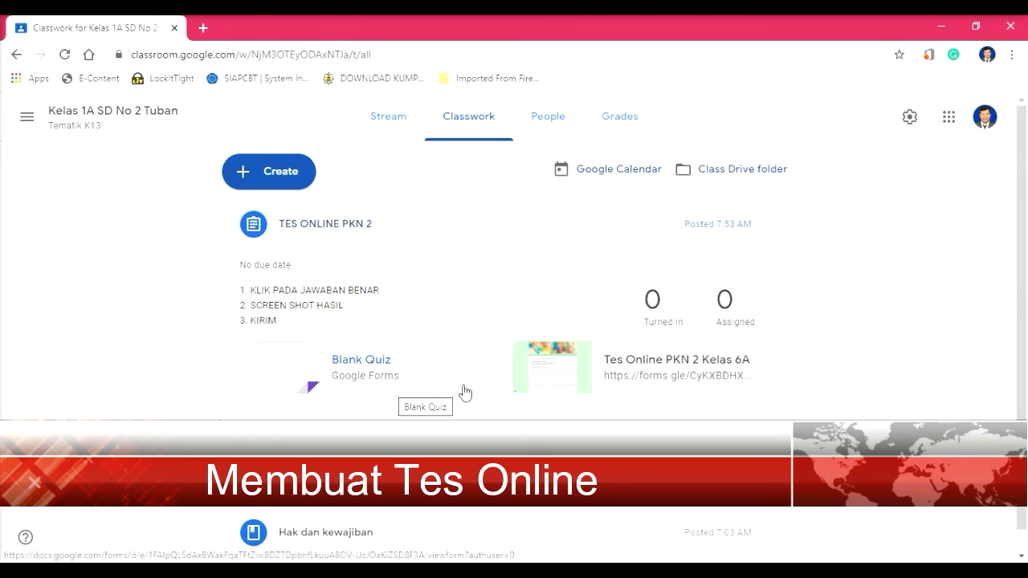
right_click(480, 361)
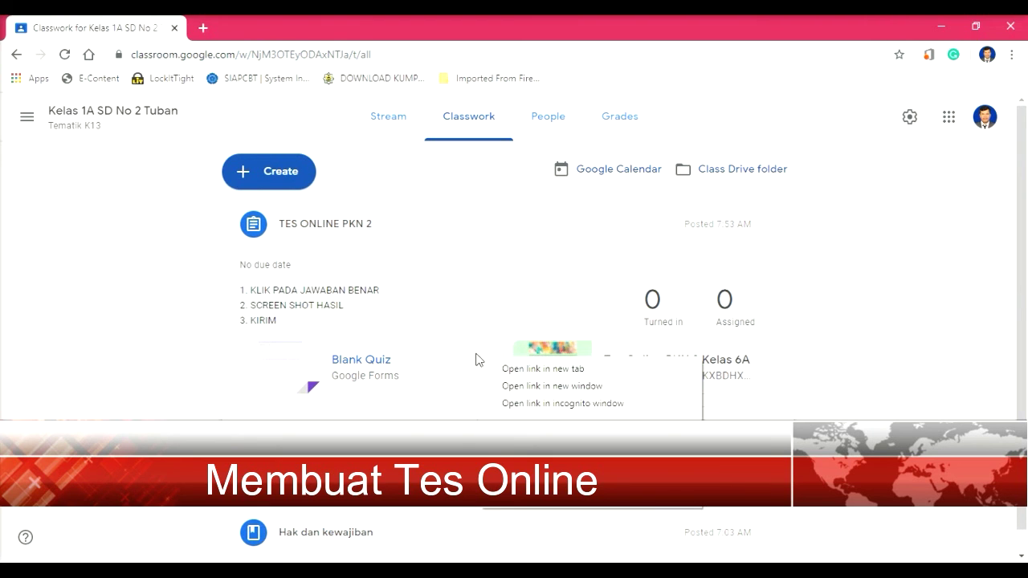
click(932, 394)
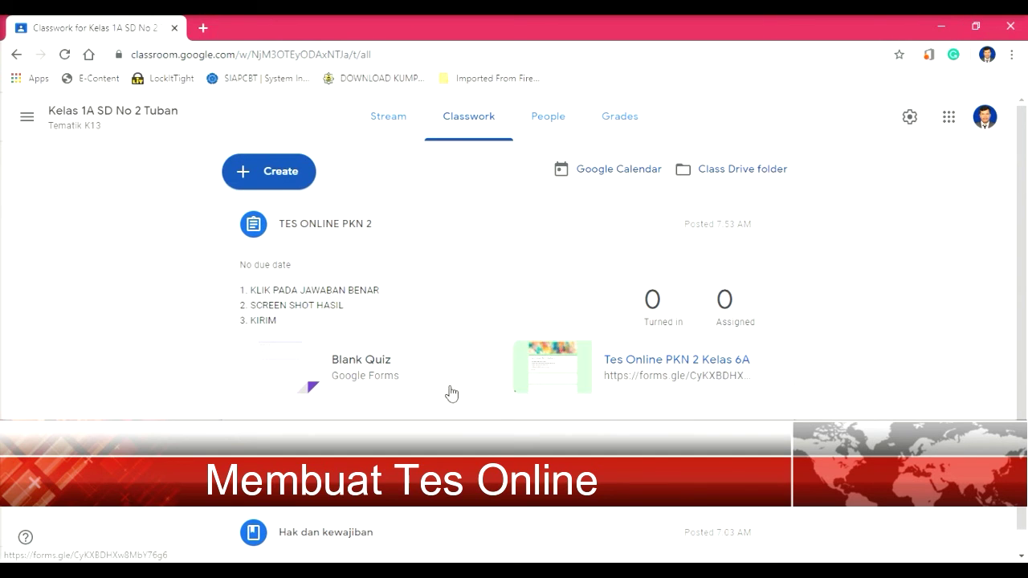
- Preview the Blank Quiz attachment in a new tab, then close that tab
right_click(312, 365)
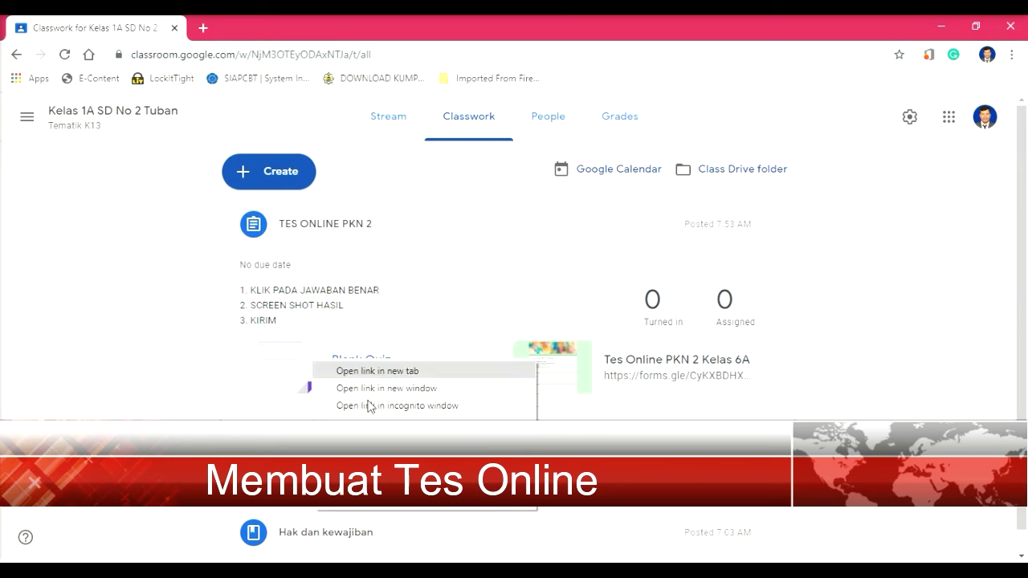
click(479, 370)
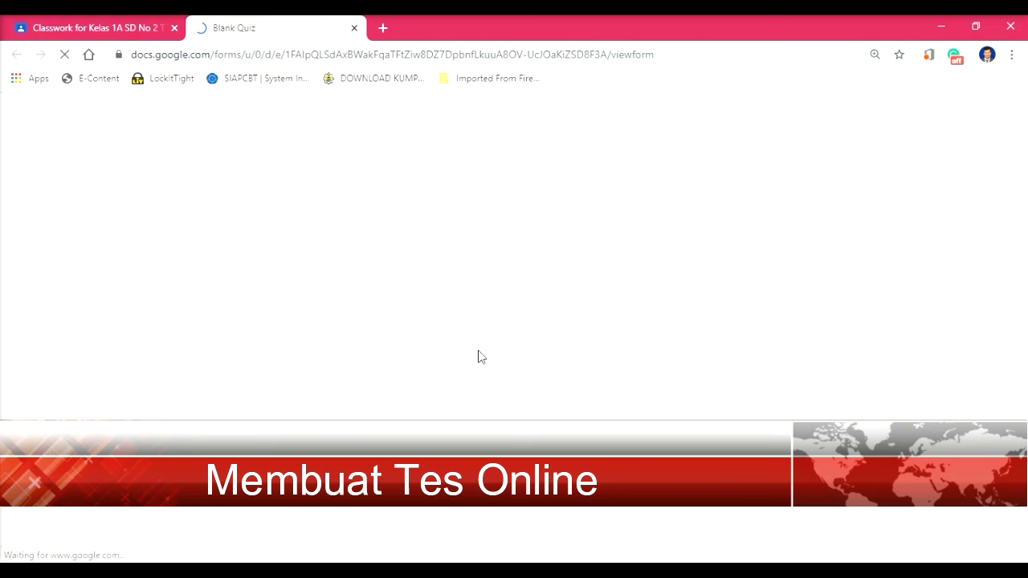
click(354, 28)
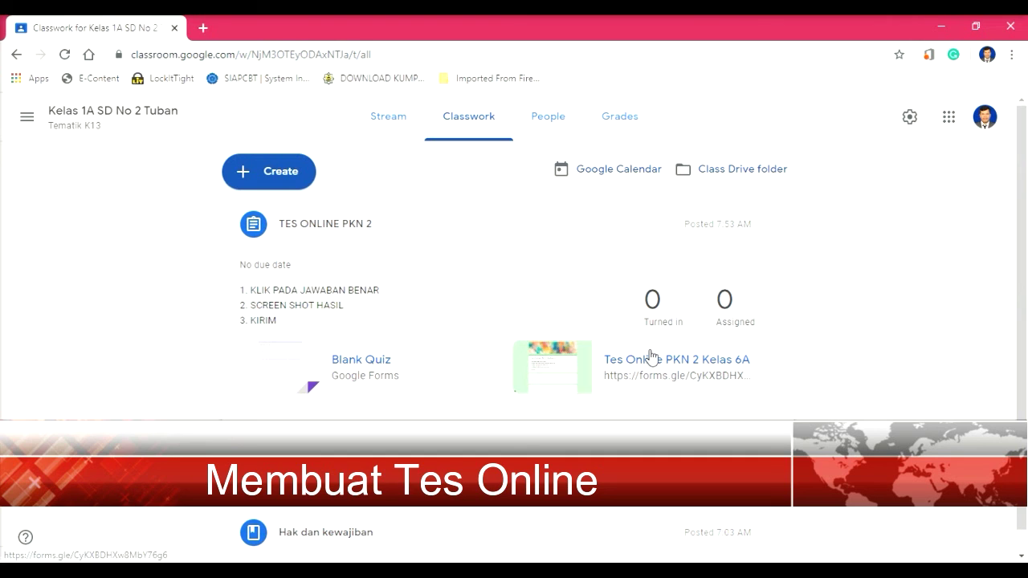
- Visit the Stream, Classwork and People tabs, ending on the empty Grades page
click(391, 132)
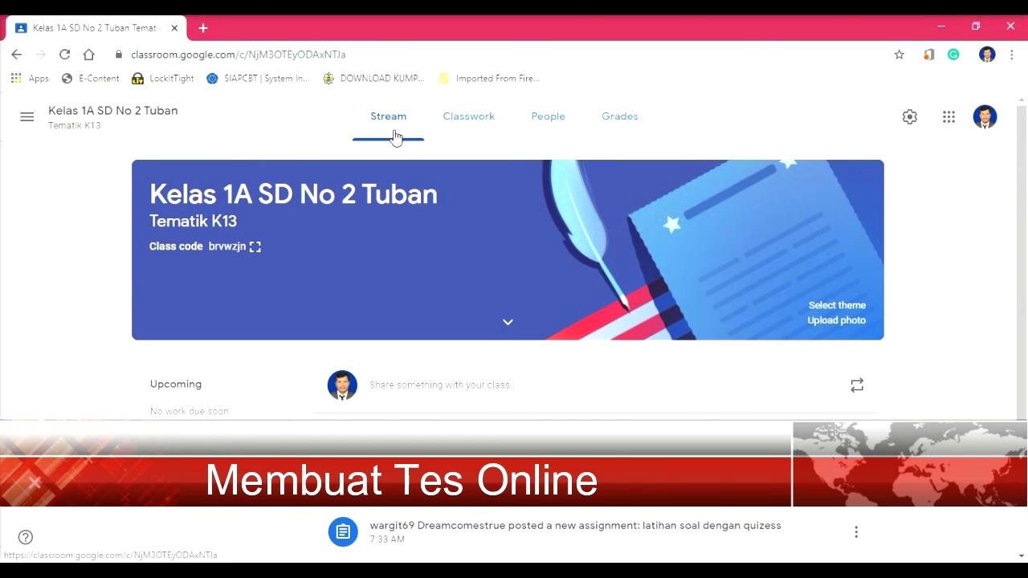
click(465, 130)
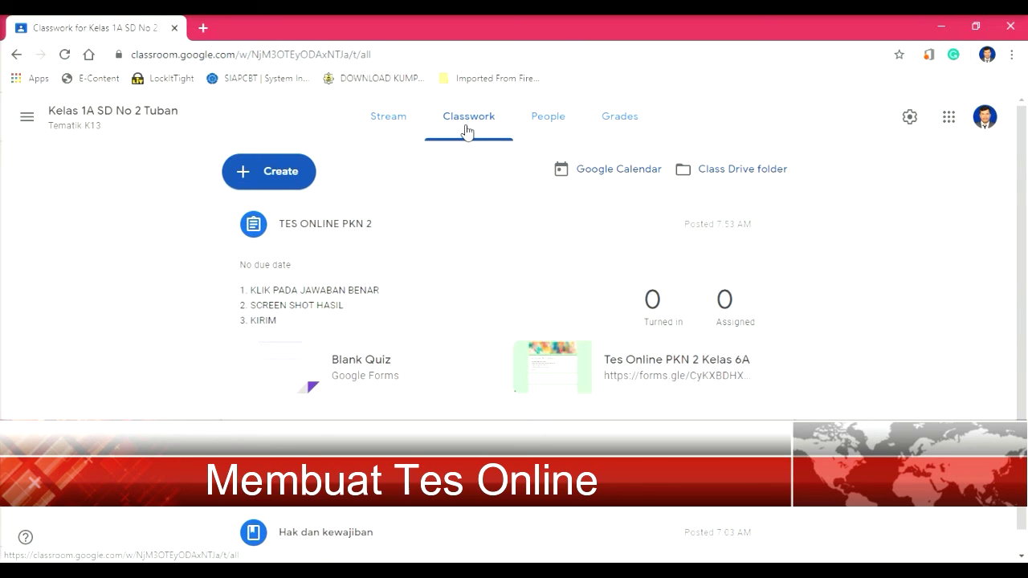
click(549, 133)
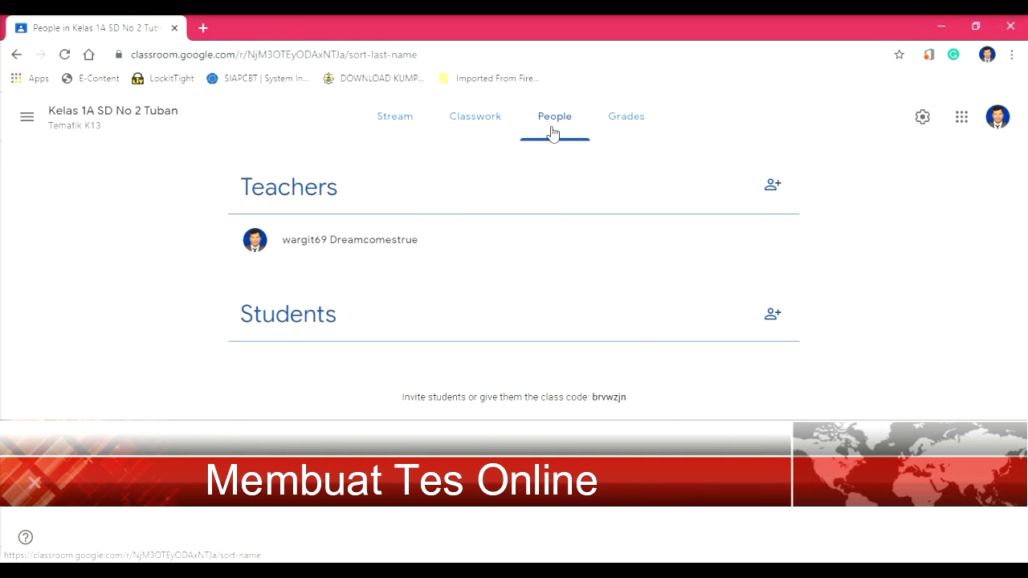
click(618, 131)
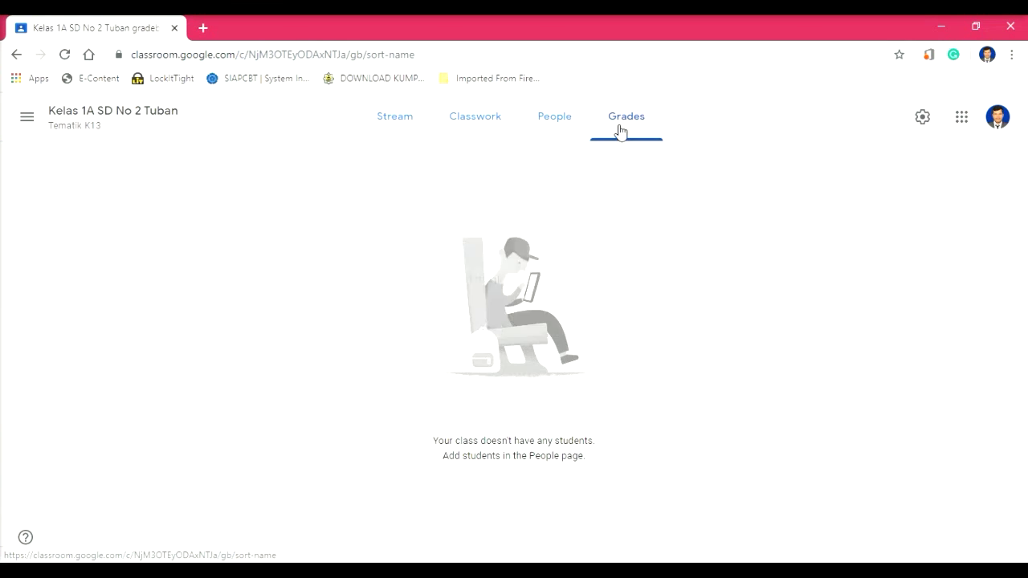